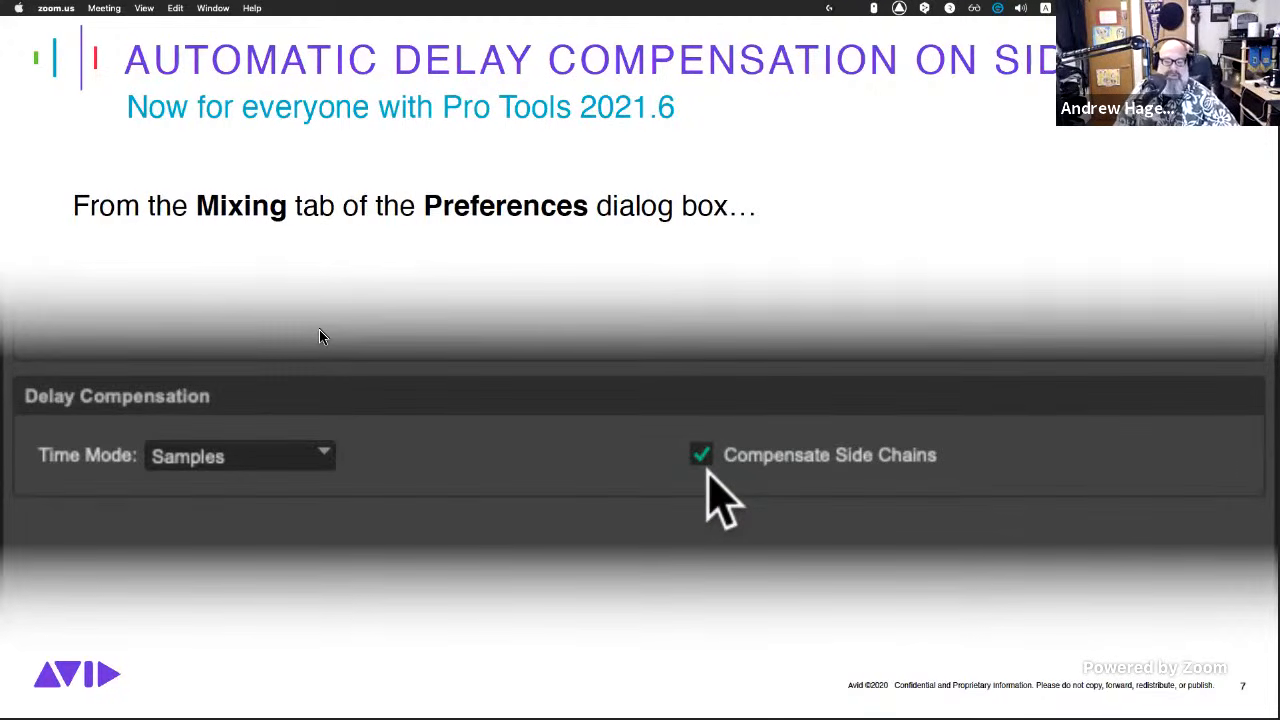
- Switch to Pro Tools and check the Compensate Side Chains option in the Mixing preferences
{"action": "key", "text": "super+Tab"}
{"action": "key", "text": "super+Tab"}
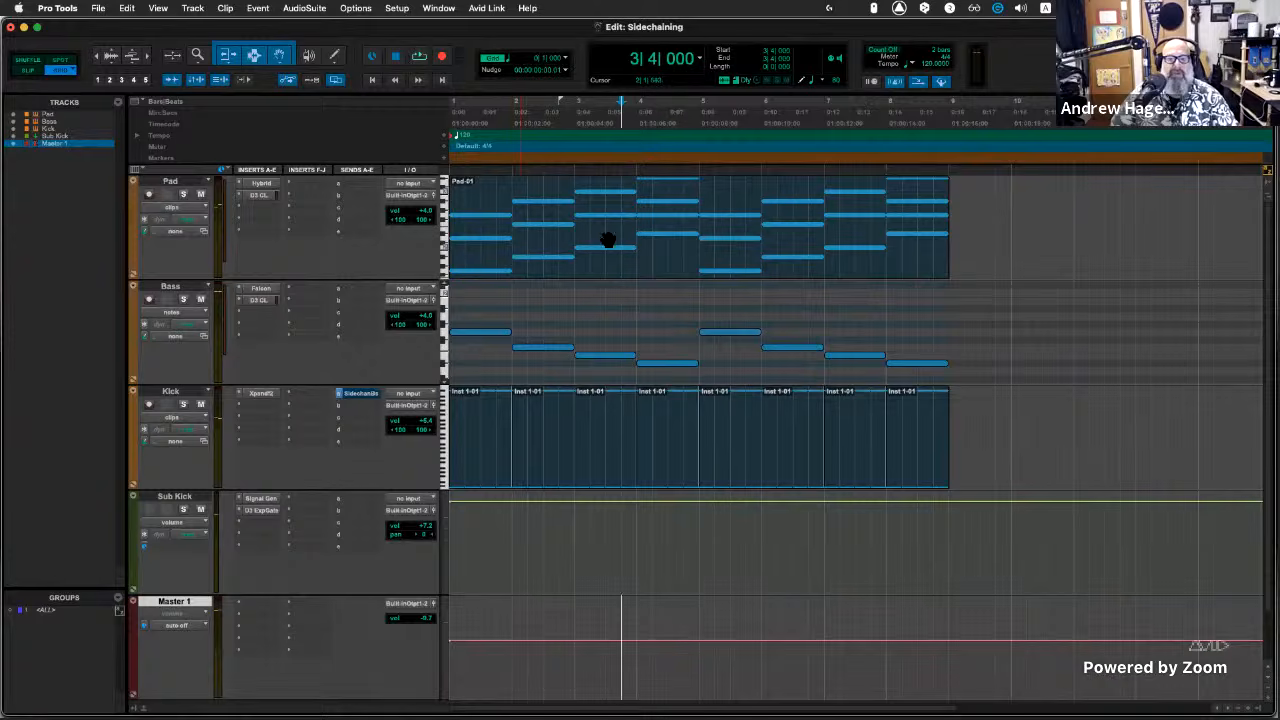
{"action": "left_click", "coordinate": [397, 10]}
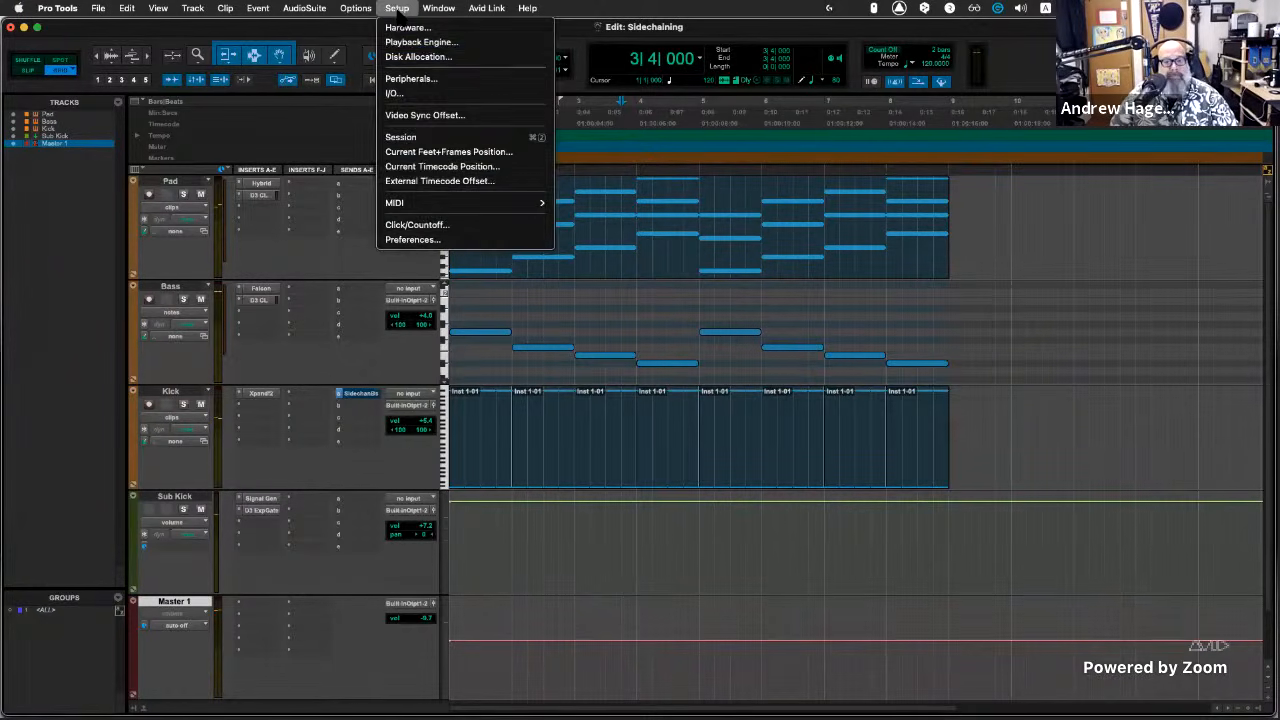
{"action": "left_click", "coordinate": [422, 243]}
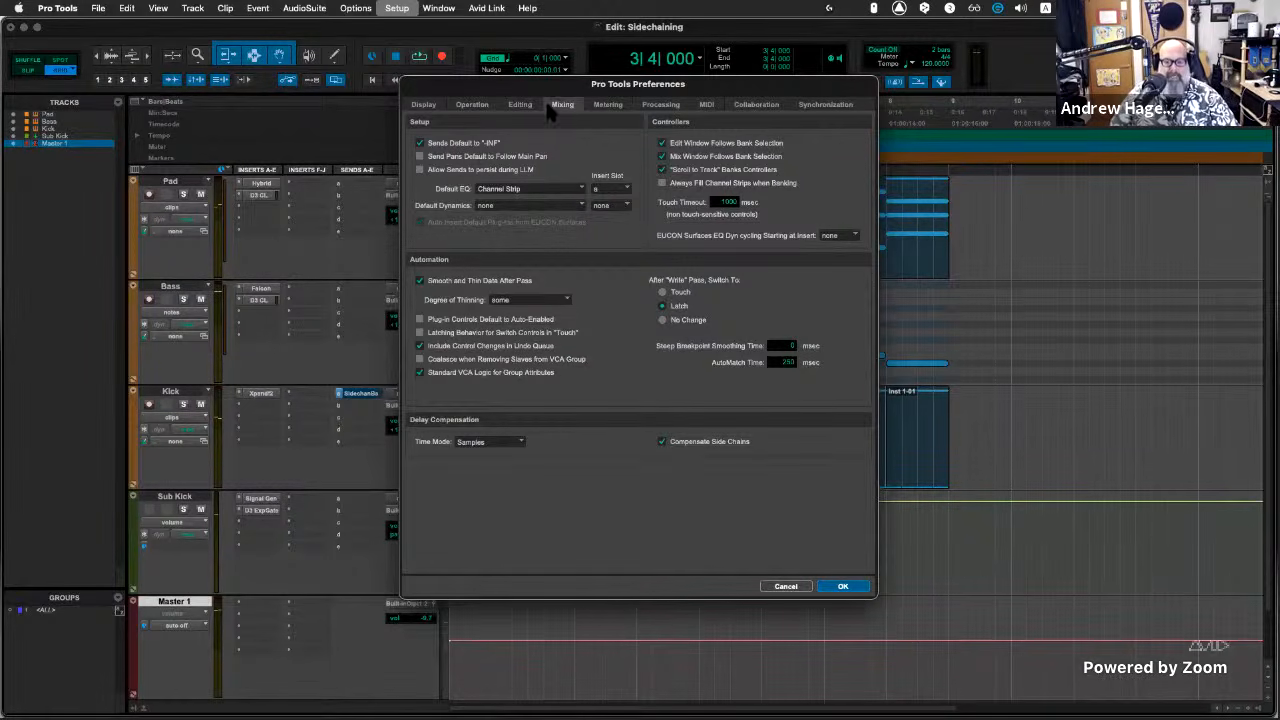
{"action": "left_click", "coordinate": [843, 588]}
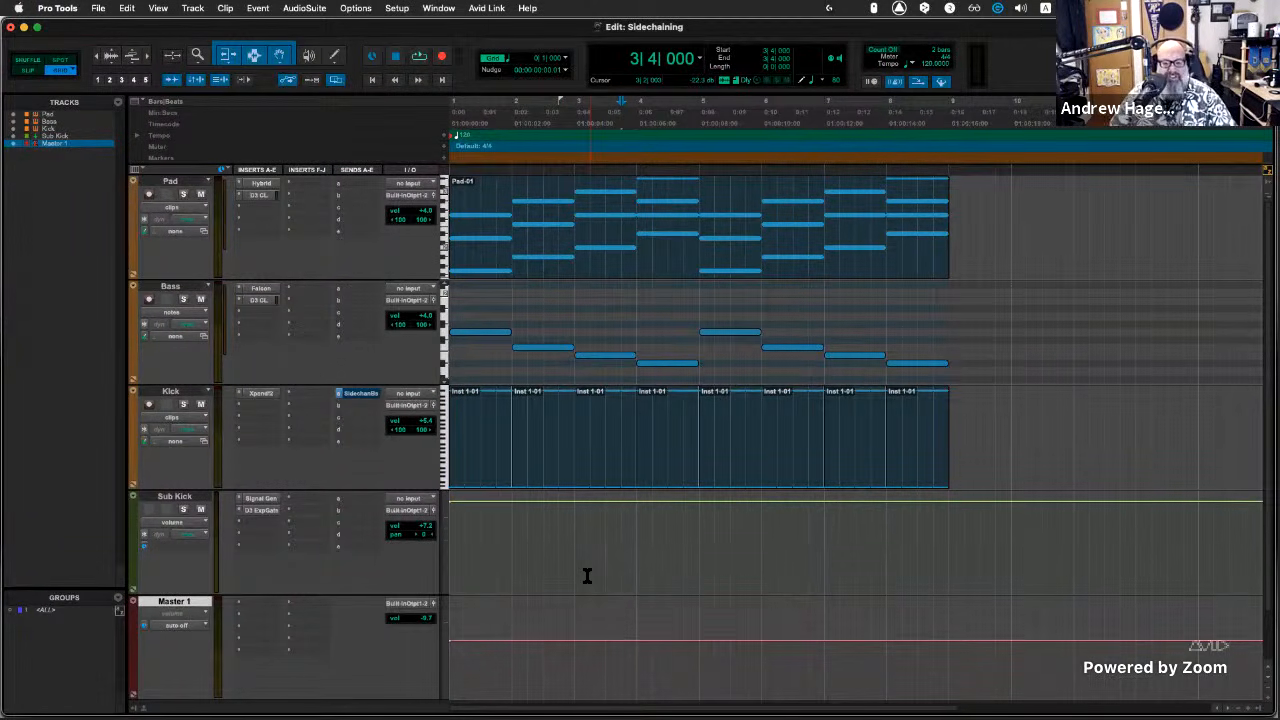
- Solo the Pad track and audition it, selecting its clip to restart playback from bar 1
{"action": "left_click", "coordinate": [183, 195]}
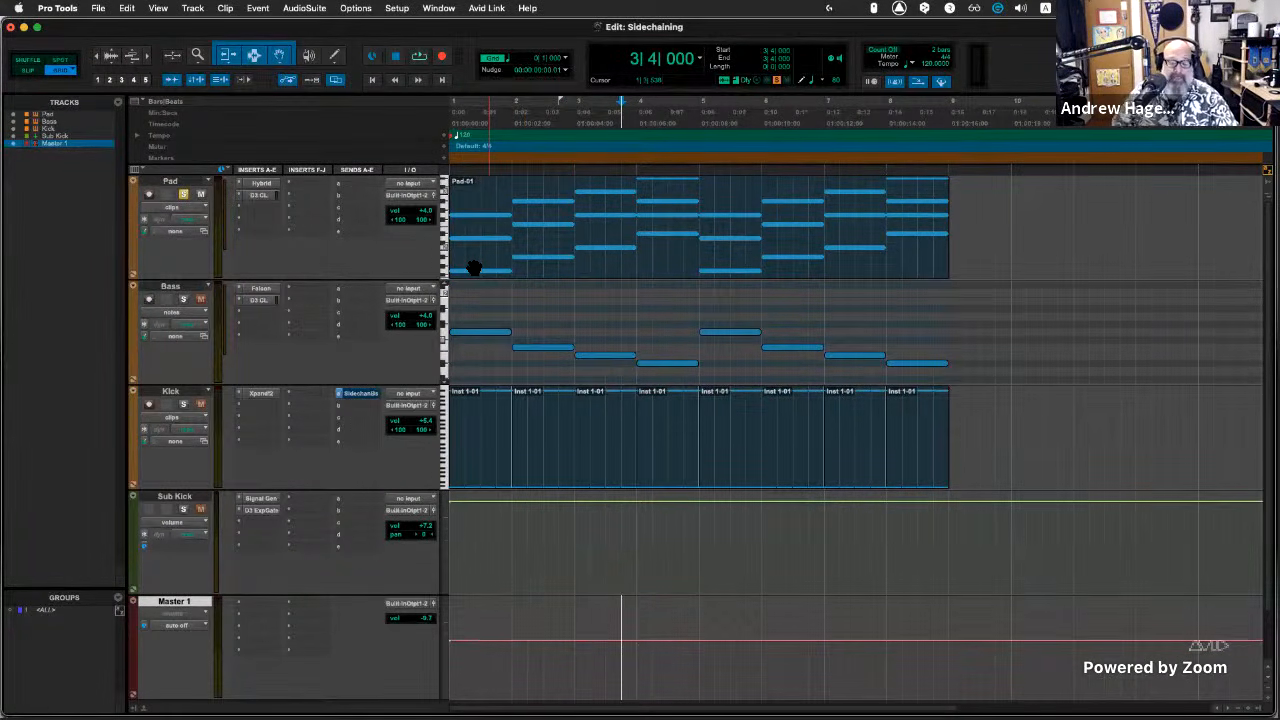
{"action": "key", "text": "space"}
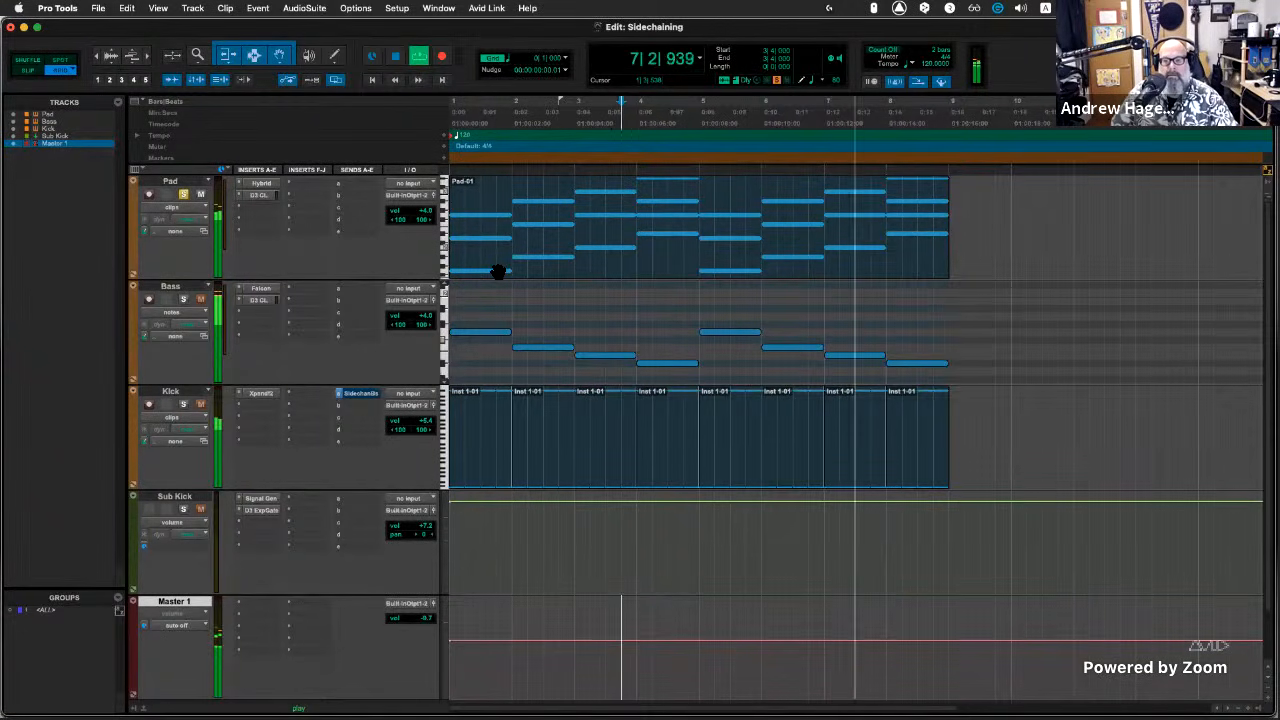
{"action": "key", "text": "space"}
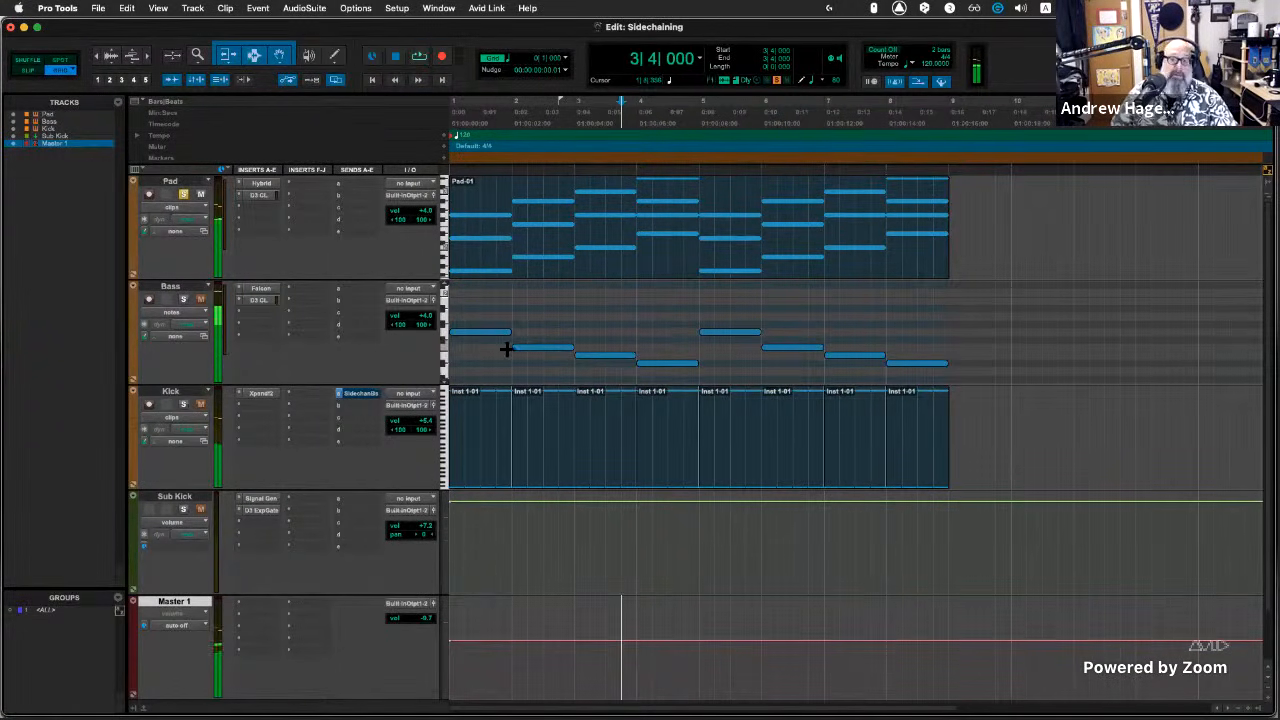
{"action": "left_click", "coordinate": [586, 277]}
{"action": "key", "text": "space"}
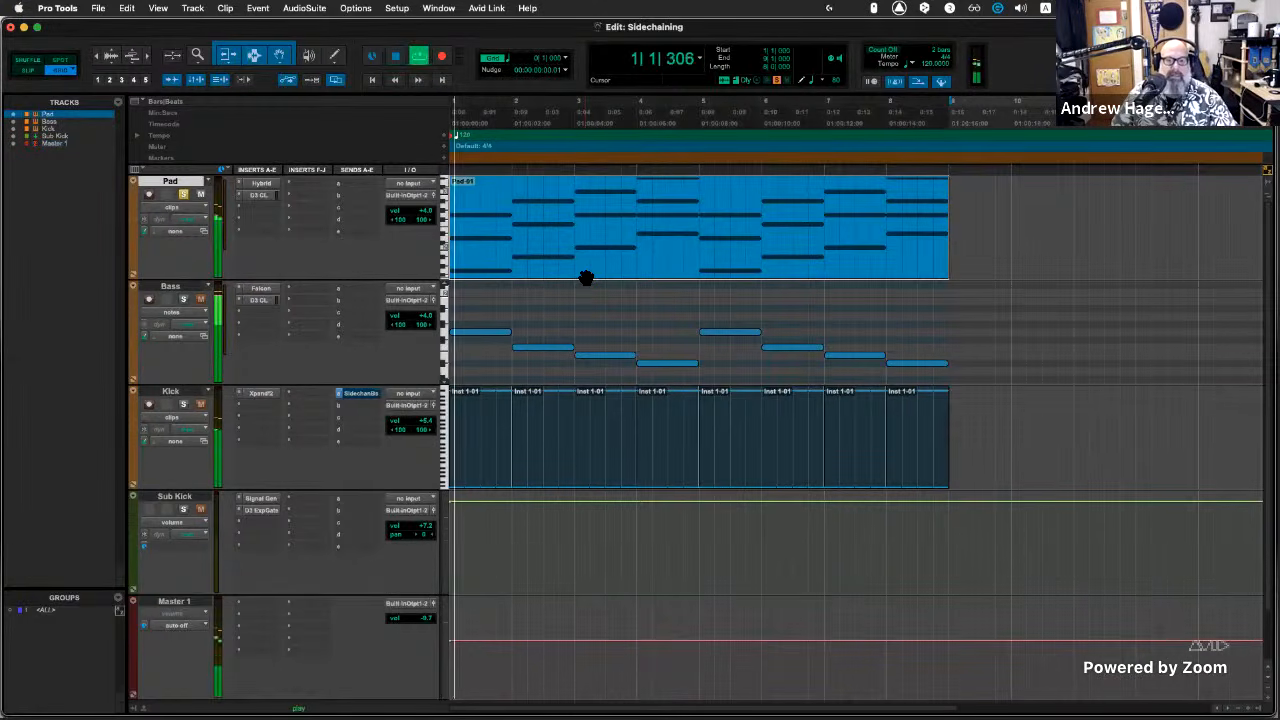
{"action": "key", "text": "space"}
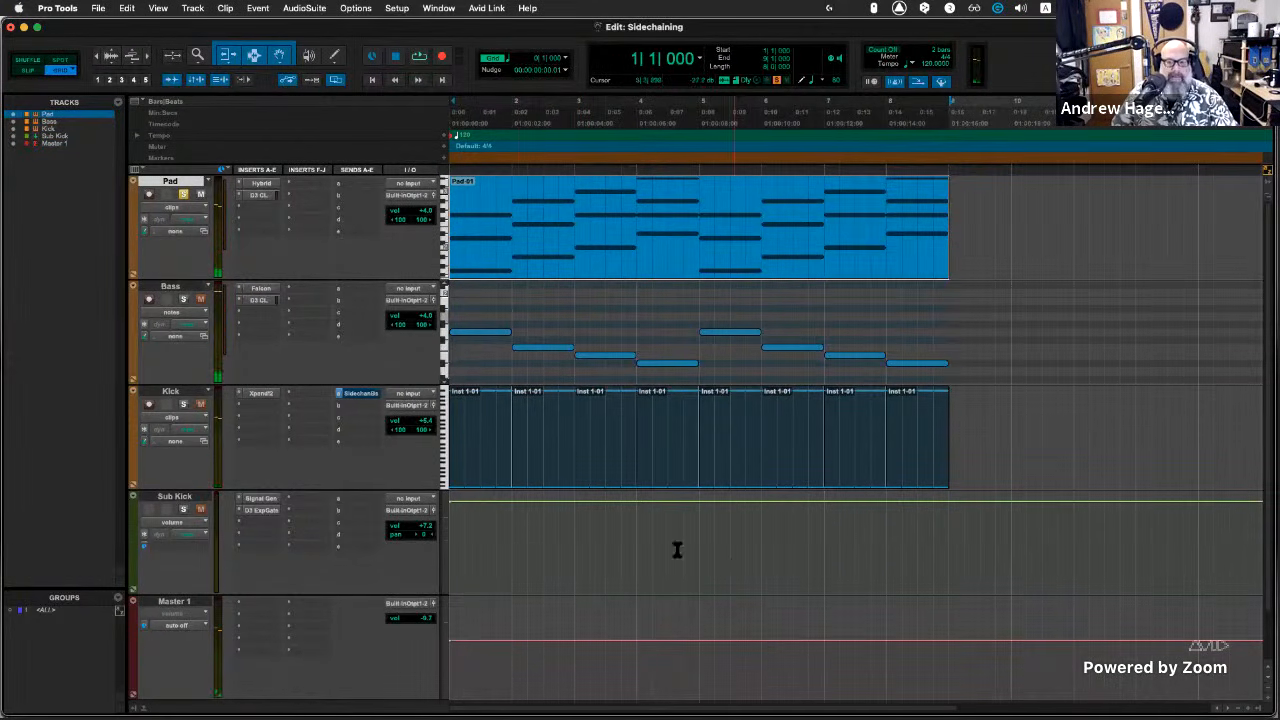
- Solo the Bass track instead and audition it from bar 1
{"action": "left_click", "coordinate": [183, 299]}
{"action": "key", "text": "space"}
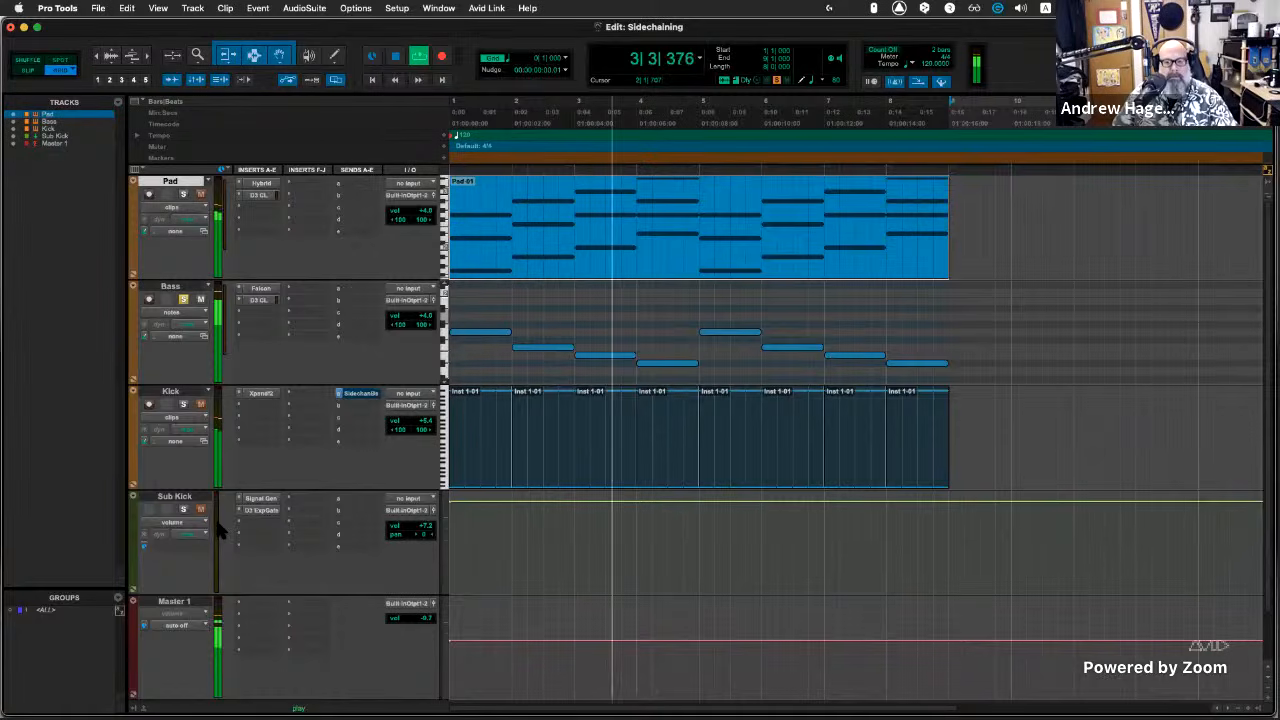
{"action": "key", "text": "space"}
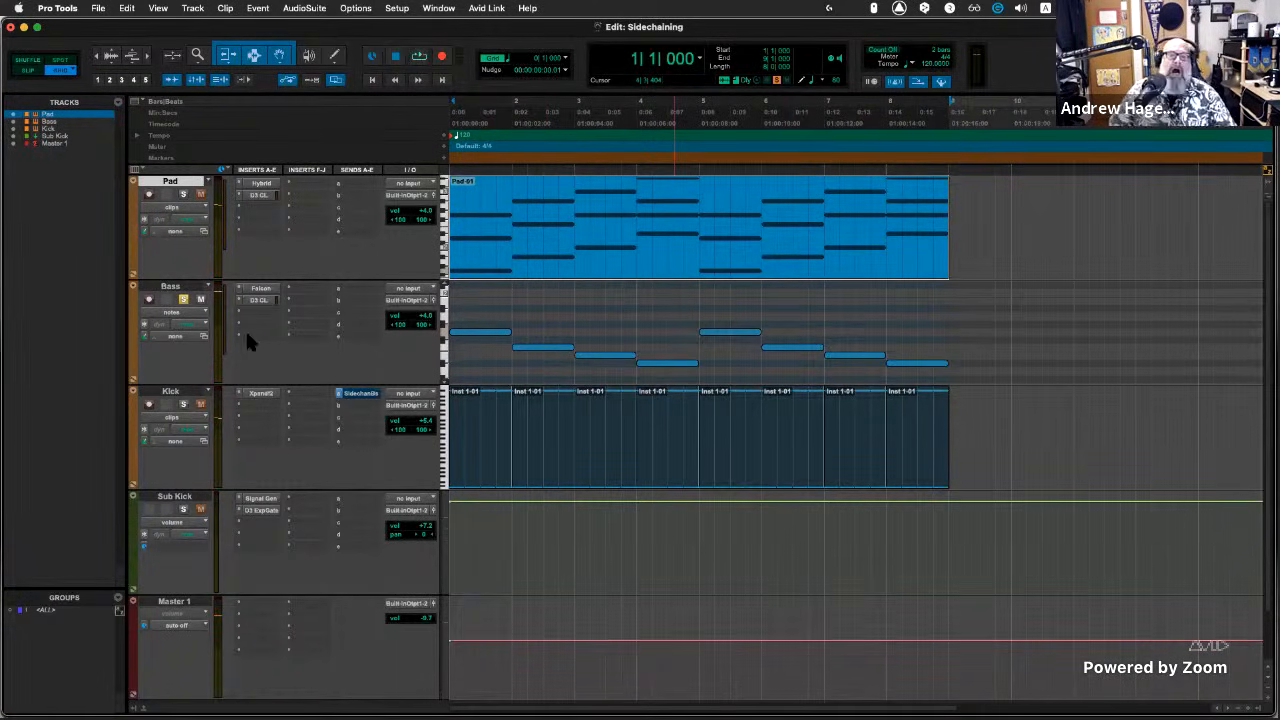
- Solo the Kick track instead and audition it from bar 1
{"action": "left_click", "coordinate": [183, 404]}
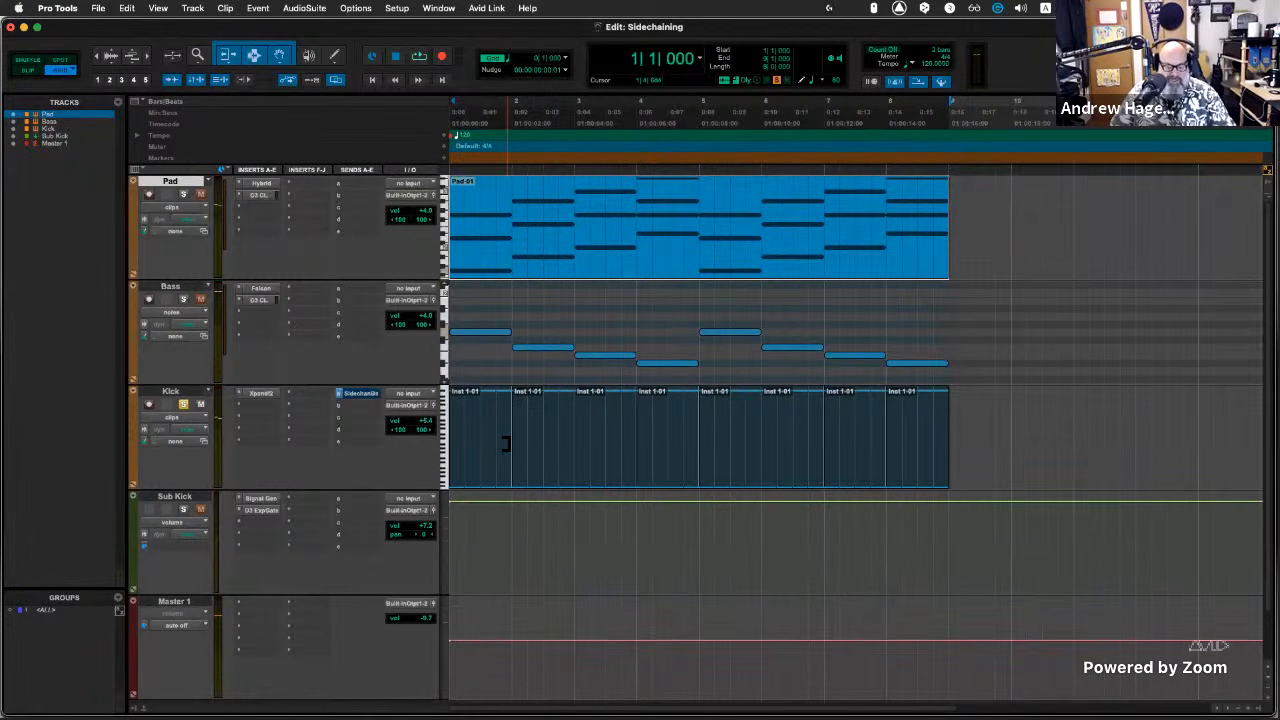
{"action": "key", "text": "space"}
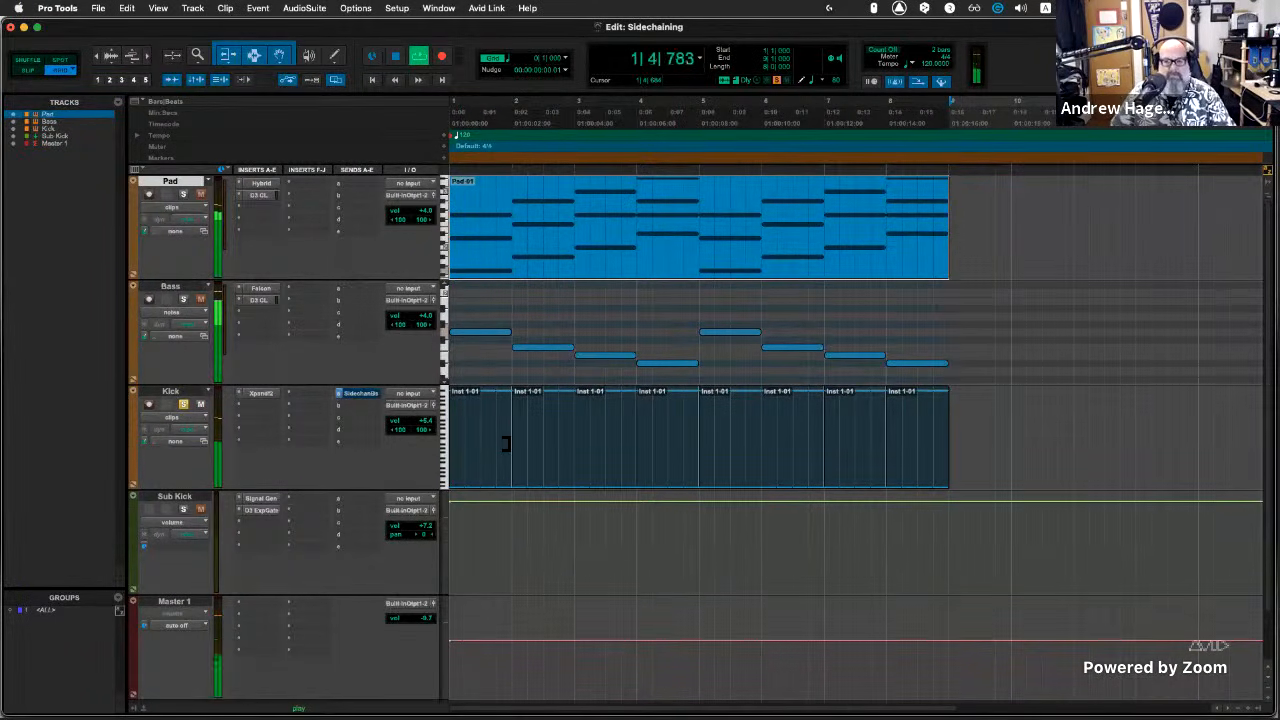
{"action": "key", "text": "space"}
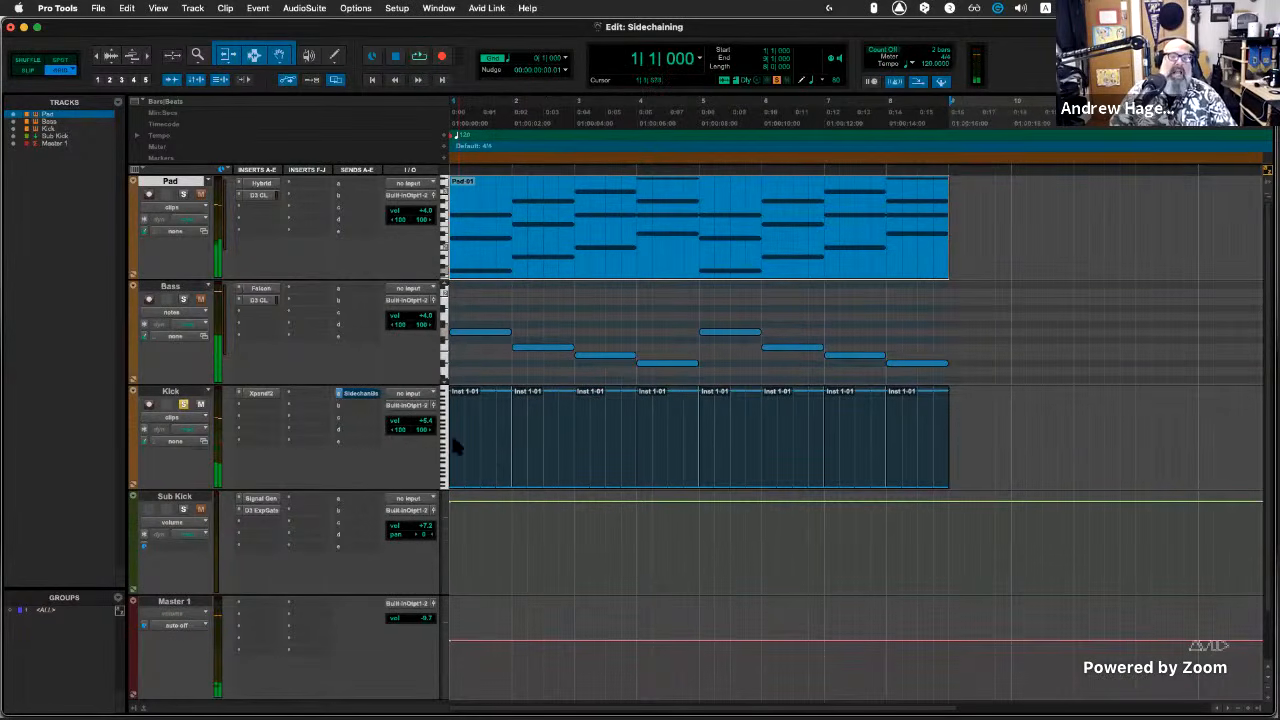
- Solo the Sub Kick track and show its Signal Generator and Expander/Gate plug-ins side by side
{"action": "left_click", "coordinate": [183, 510]}
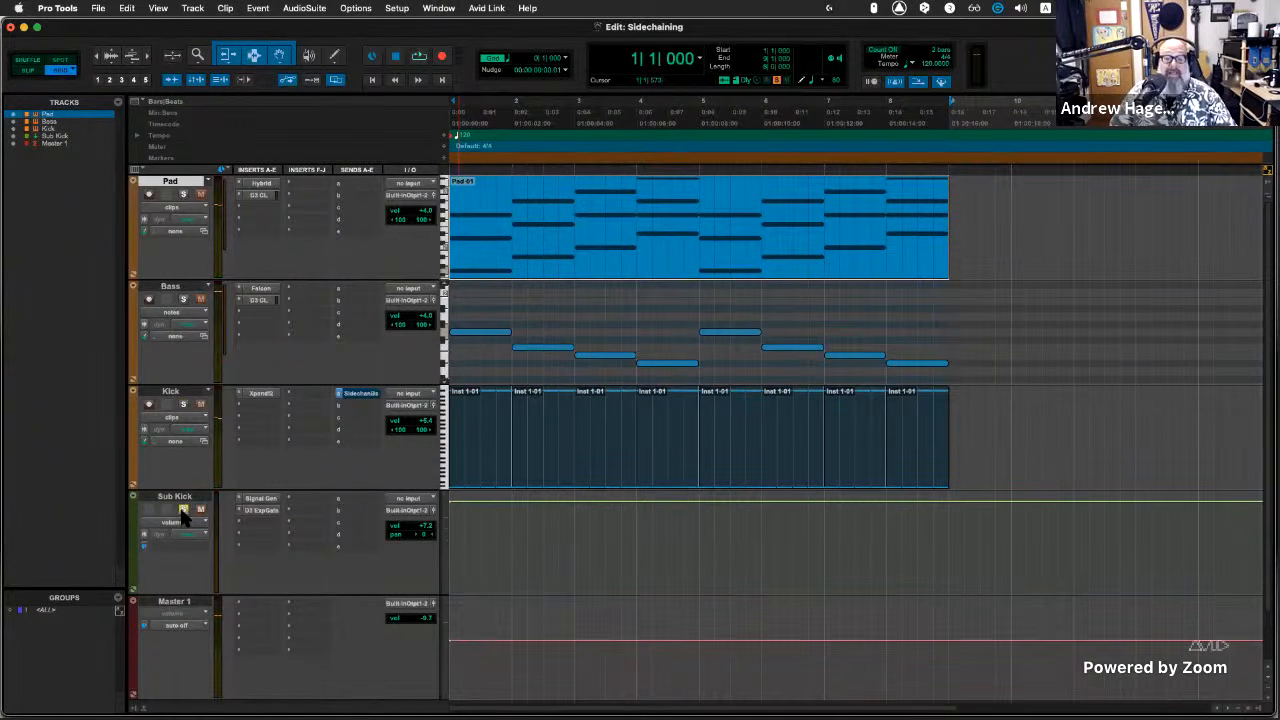
{"action": "left_click", "coordinate": [260, 499]}
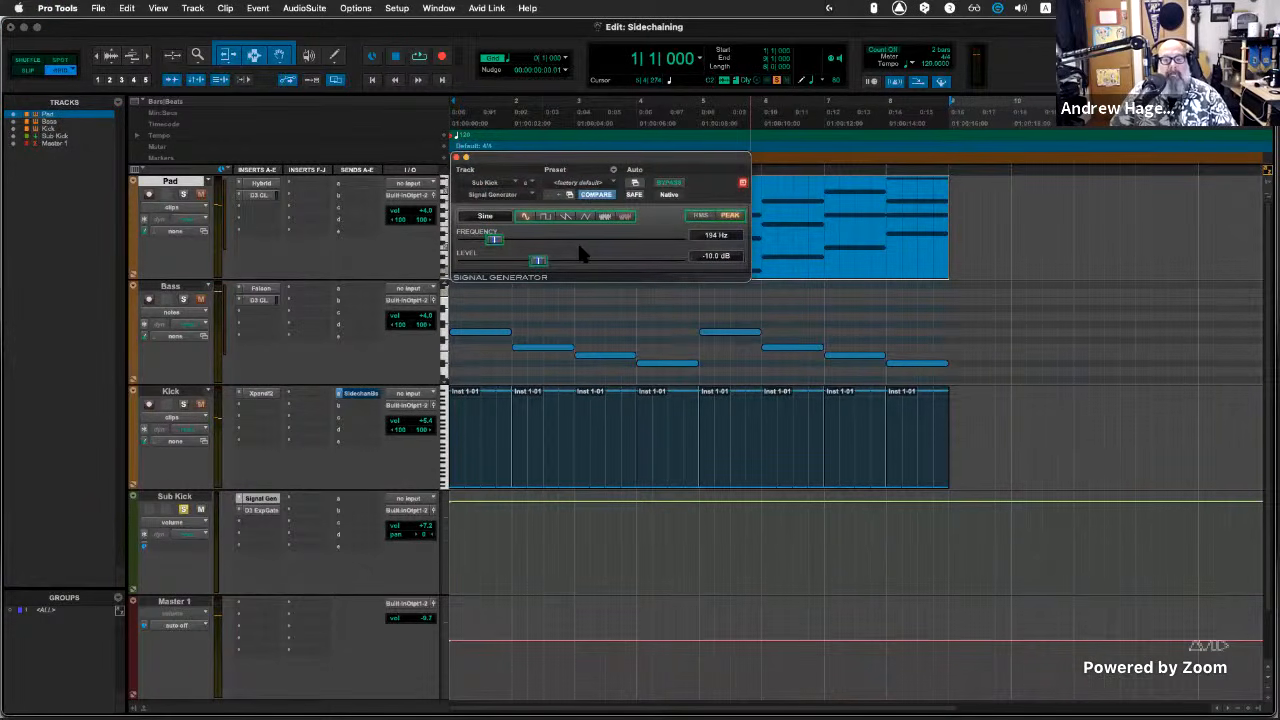
{"action": "left_click", "coordinate": [262, 511]}
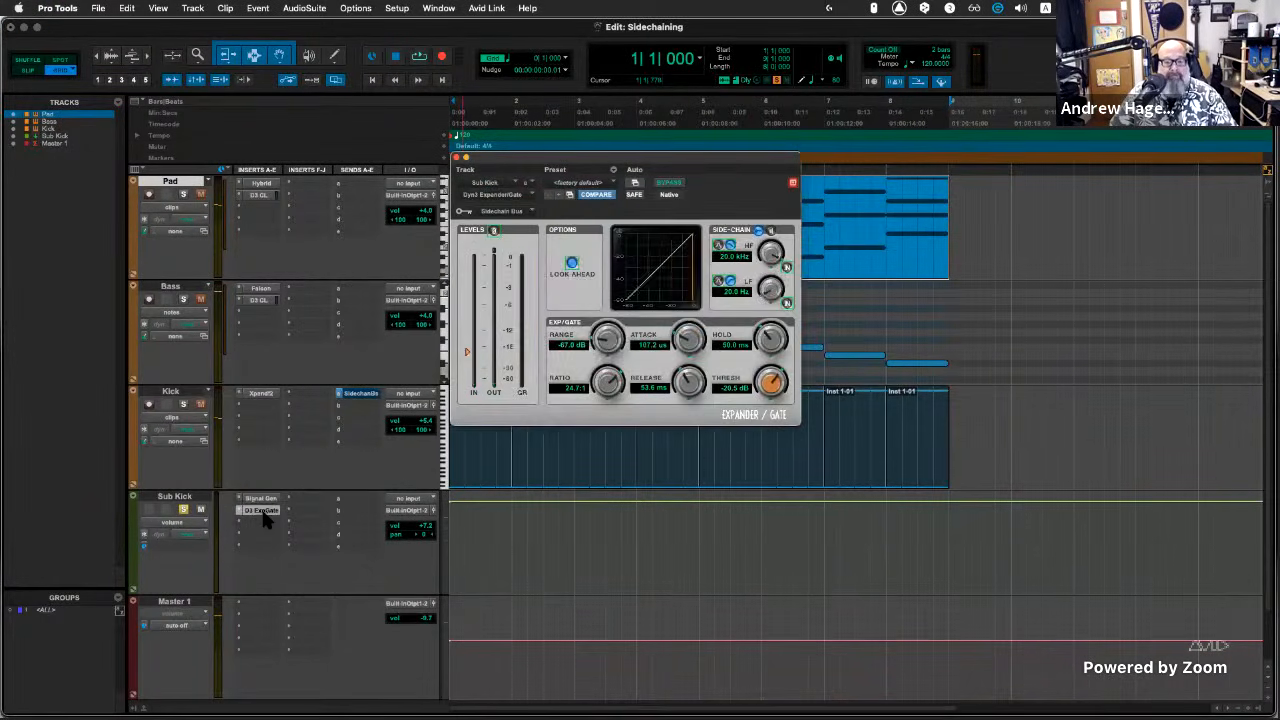
{"action": "left_click", "coordinate": [266, 498]}
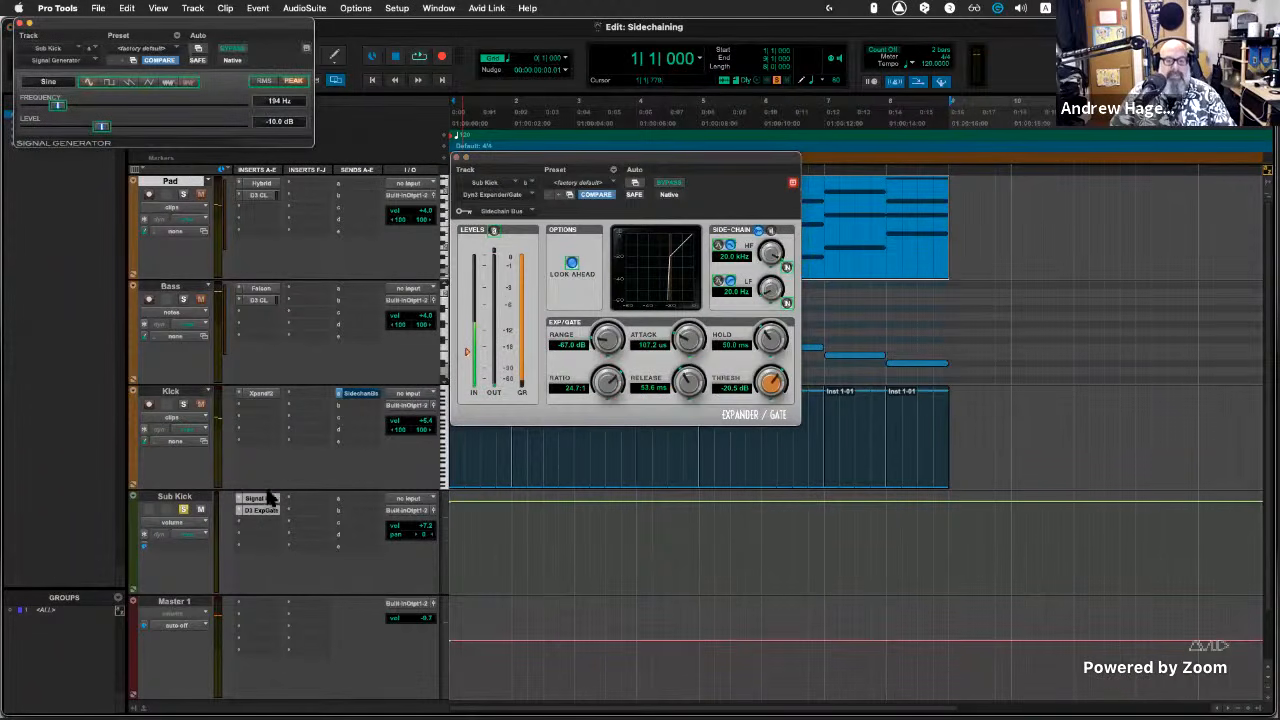
{"action": "left_click_drag", "start_coordinate": [247, 22], "coordinate": [379, 174]}
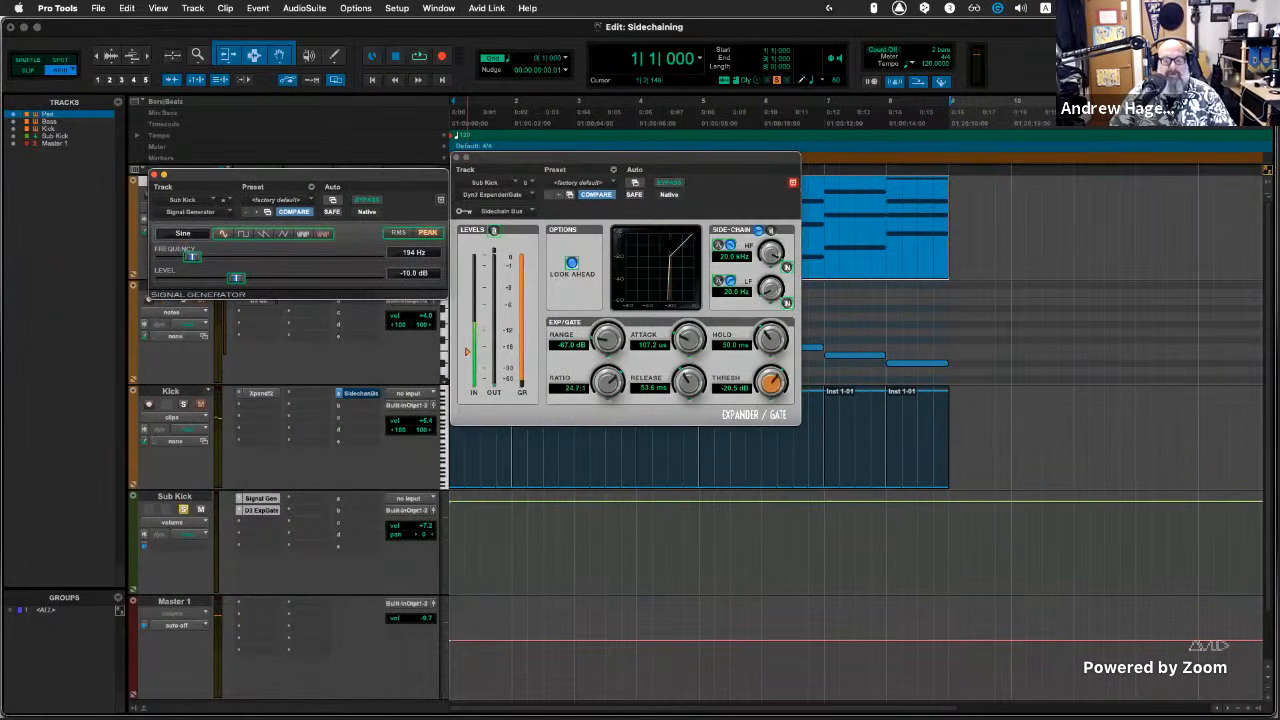
- Bypass the Sub Kick's Expander/Gate briefly to hear the raw tone, re-enable it and close the plug-in
{"action": "left_click", "coordinate": [671, 184]}
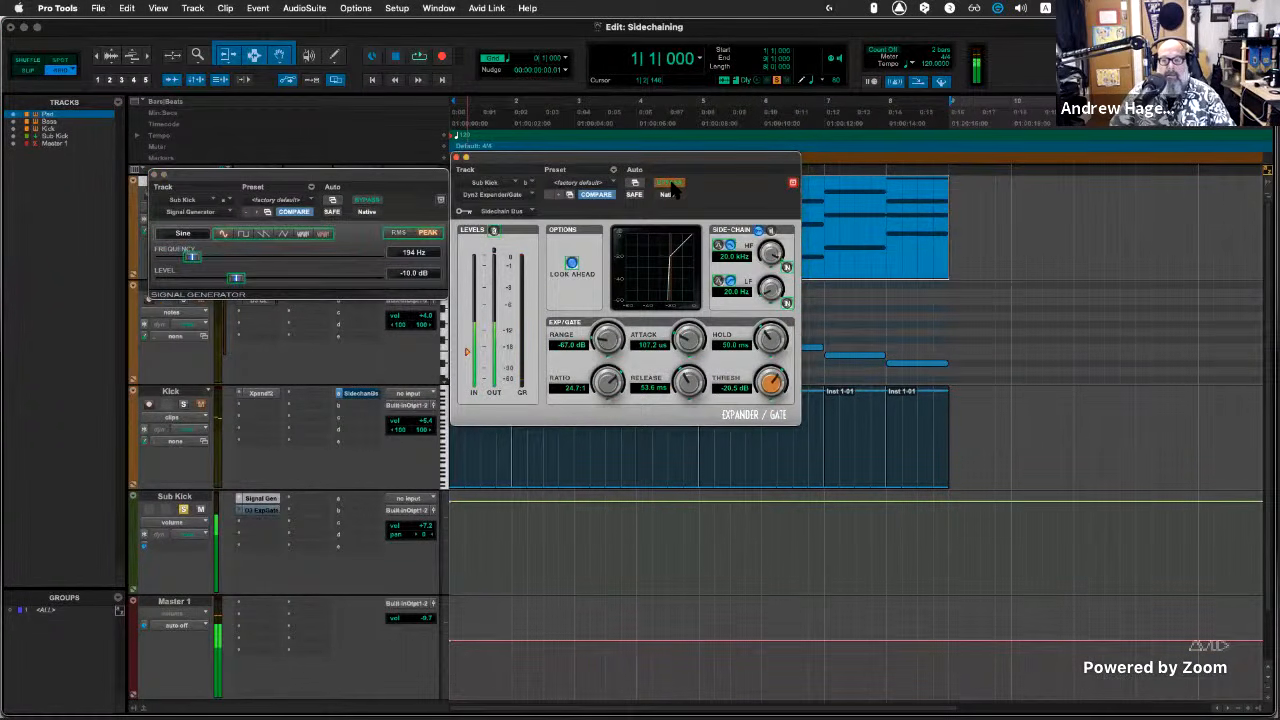
{"action": "left_click", "coordinate": [671, 184]}
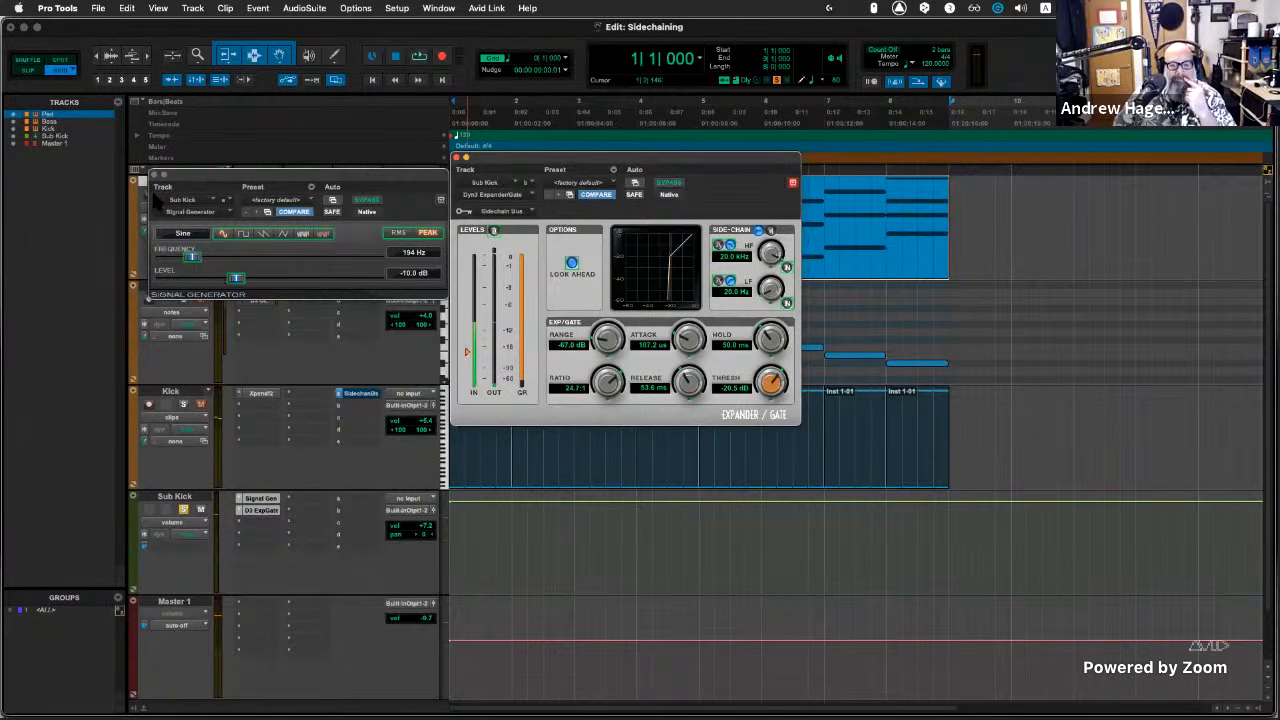
{"action": "left_click", "coordinate": [457, 158]}
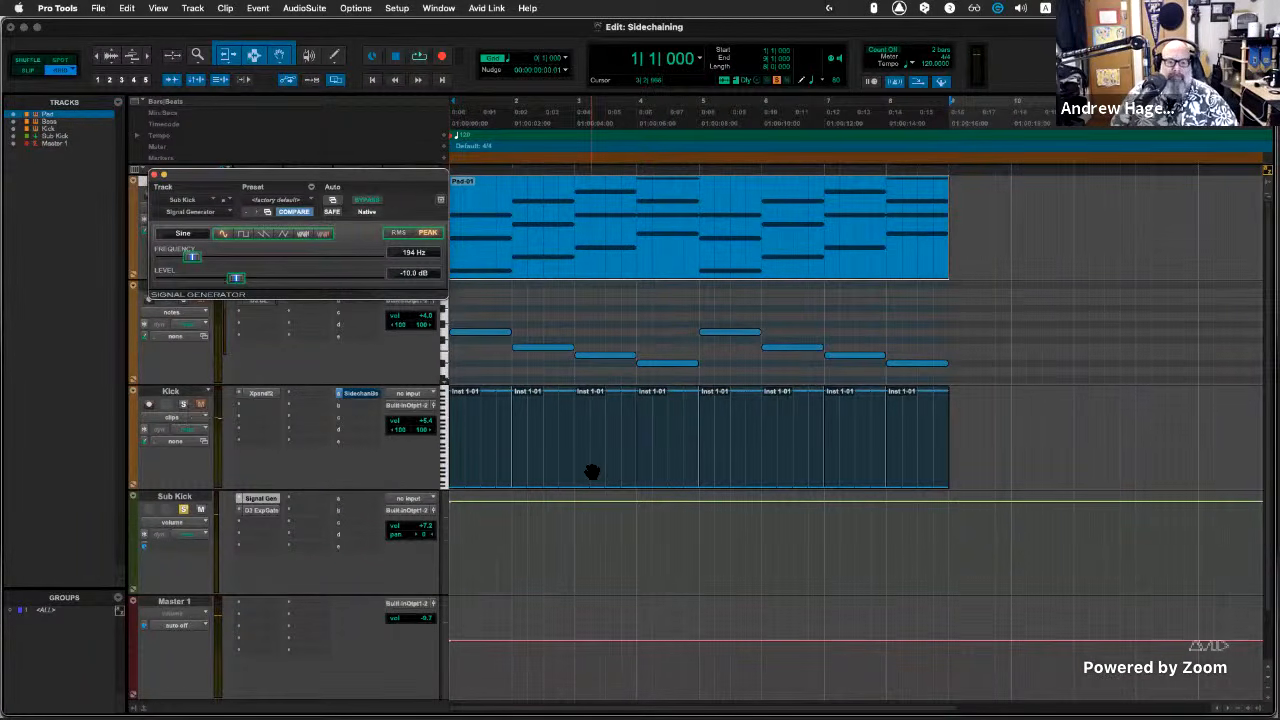
- Show the Mix window with the Kick track's Sidechain Bus send open beside the channel strips, and close the Signal Generator
{"action": "key", "text": "super+="}
{"action": "left_click_drag", "start_coordinate": [274, 182], "coordinate": [856, 212]}
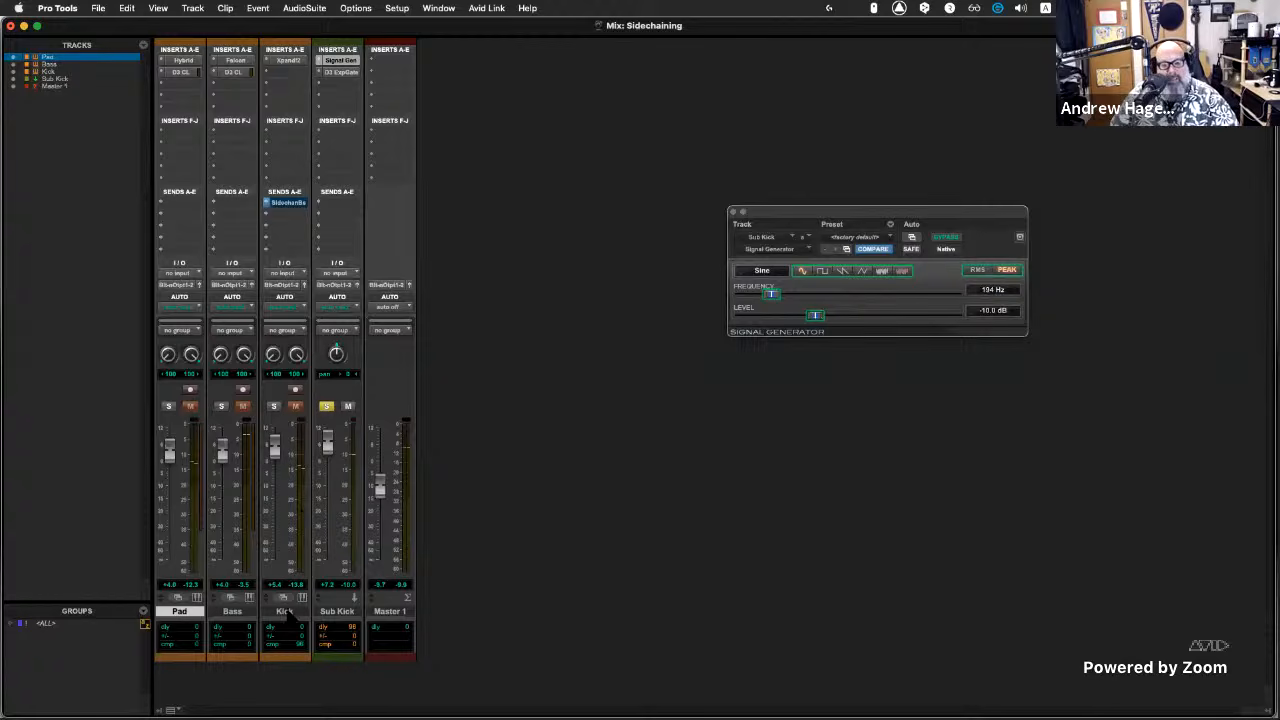
{"action": "left_click", "coordinate": [291, 202]}
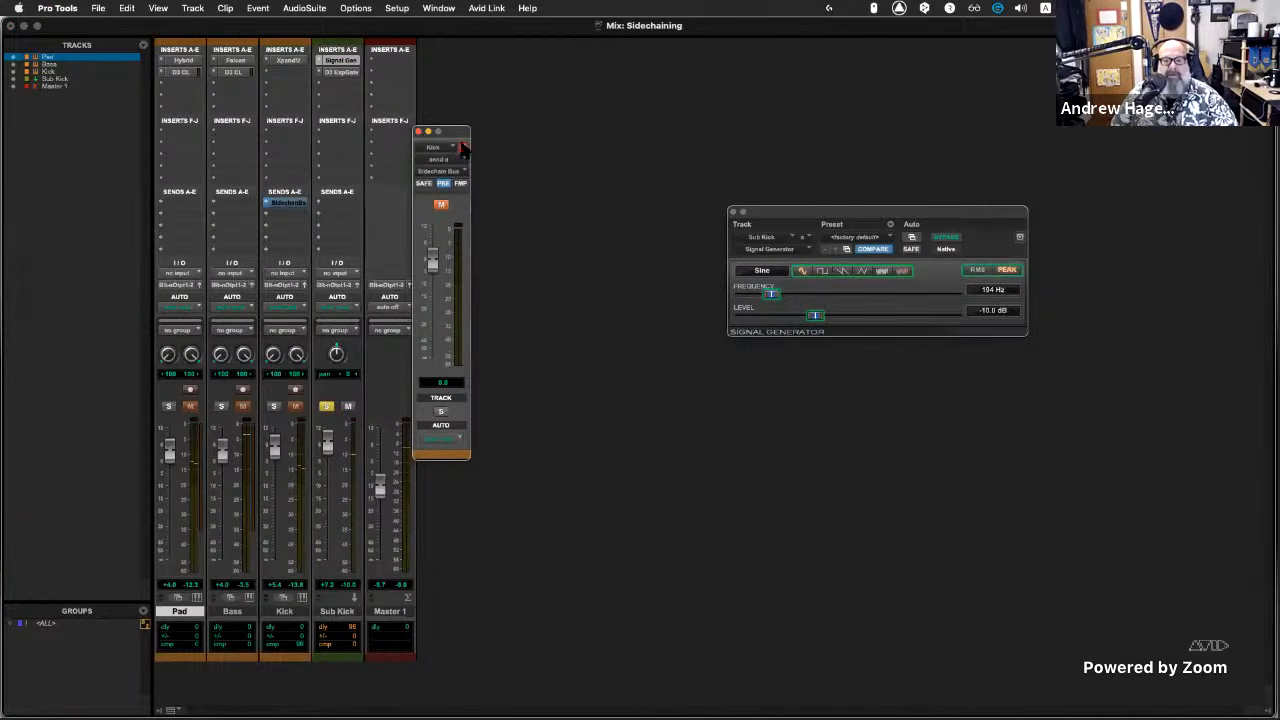
{"action": "left_click_drag", "start_coordinate": [456, 127], "coordinate": [510, 120]}
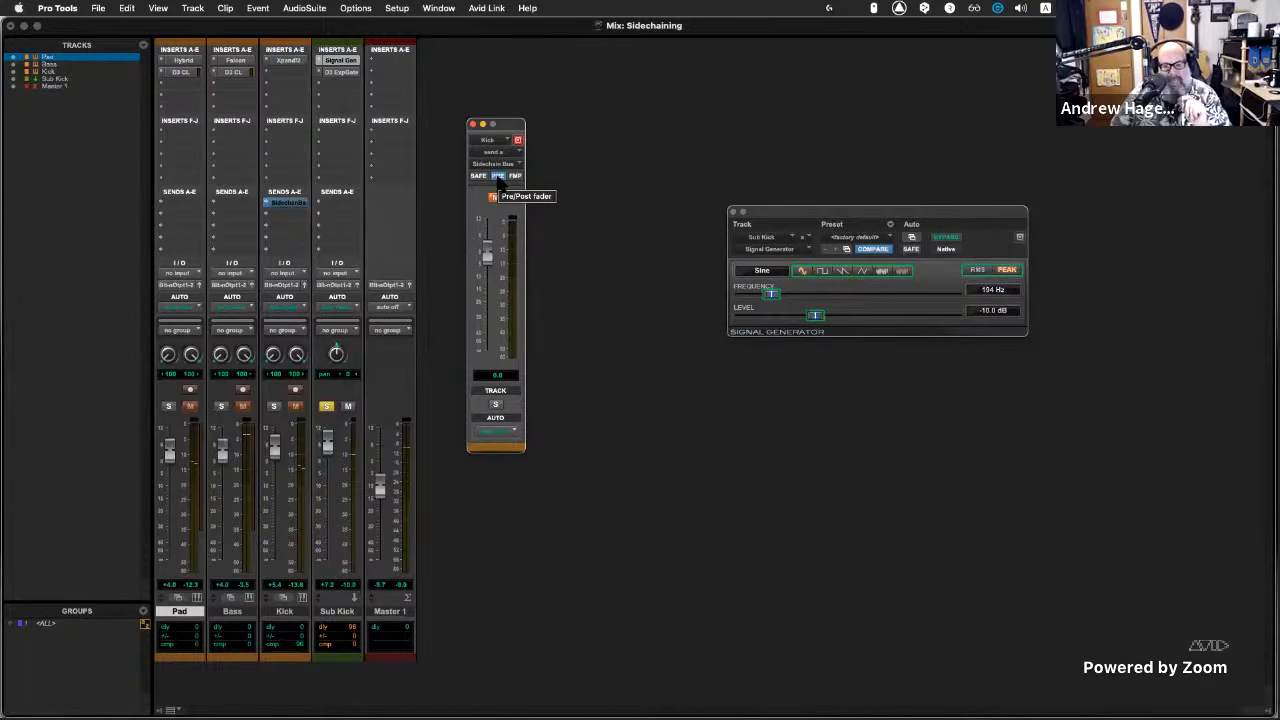
{"action": "left_click", "coordinate": [498, 176]}
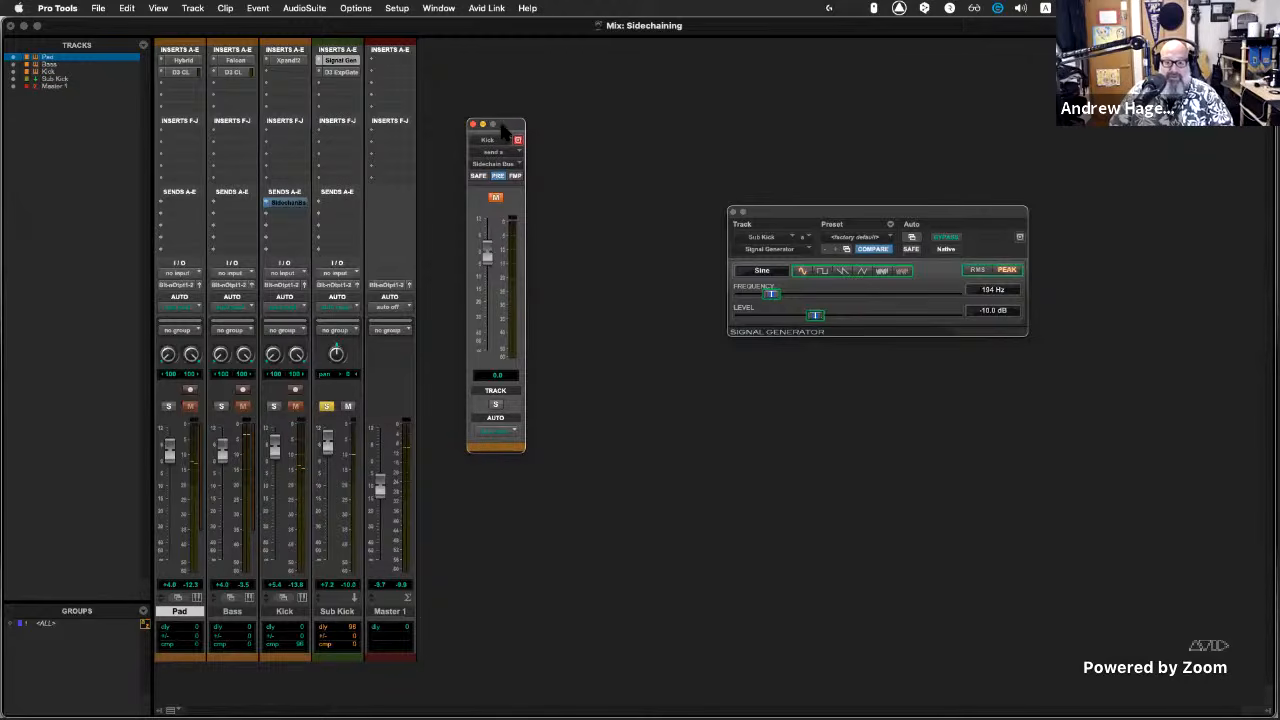
{"action": "left_click_drag", "start_coordinate": [496, 129], "coordinate": [466, 55]}
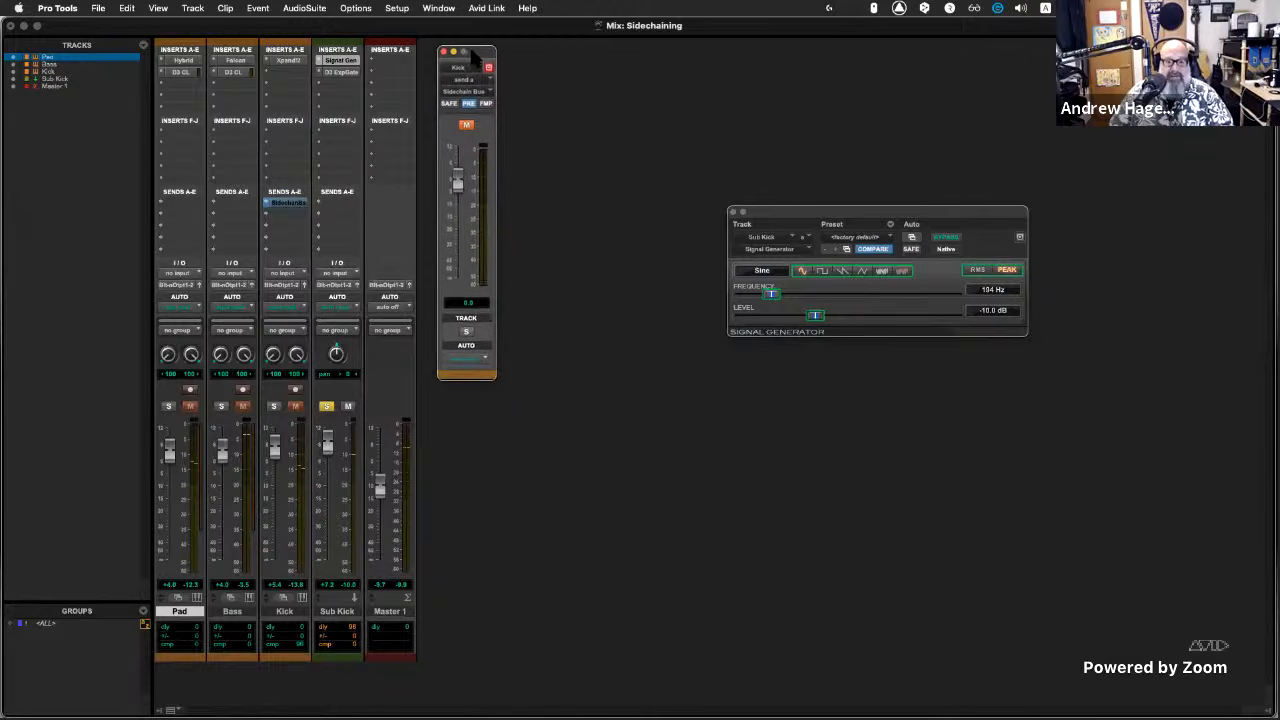
{"action": "left_click", "coordinate": [732, 212]}
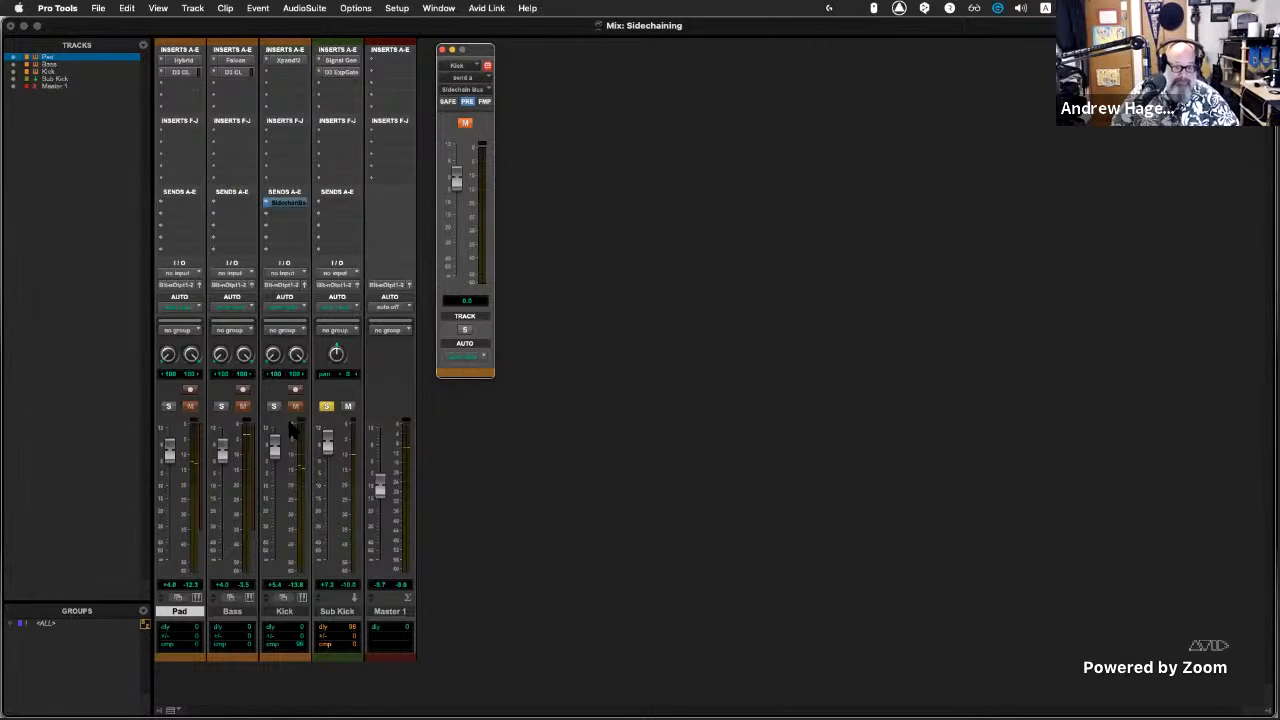
- Solo the Kick track together with the Sub Kick and play both back
{"action": "left_click", "coordinate": [273, 406]}
{"action": "key", "text": "super+equal"}
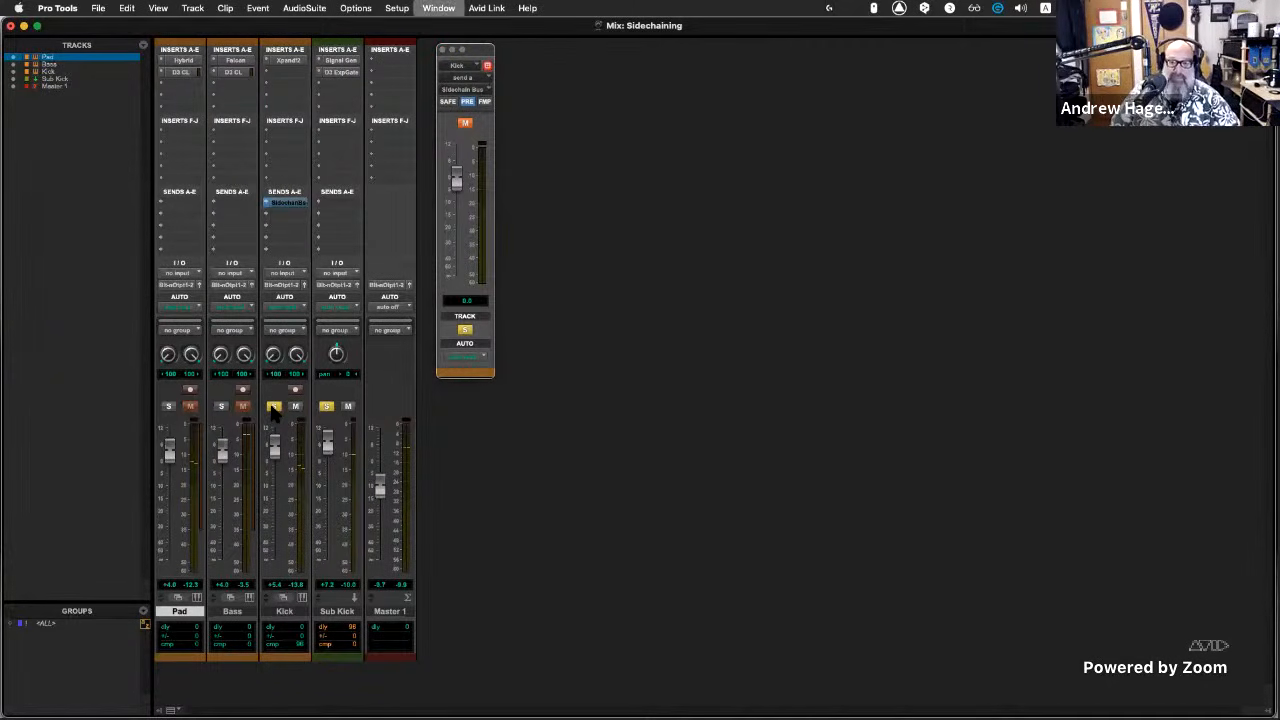
{"action": "key", "text": "super+equal"}
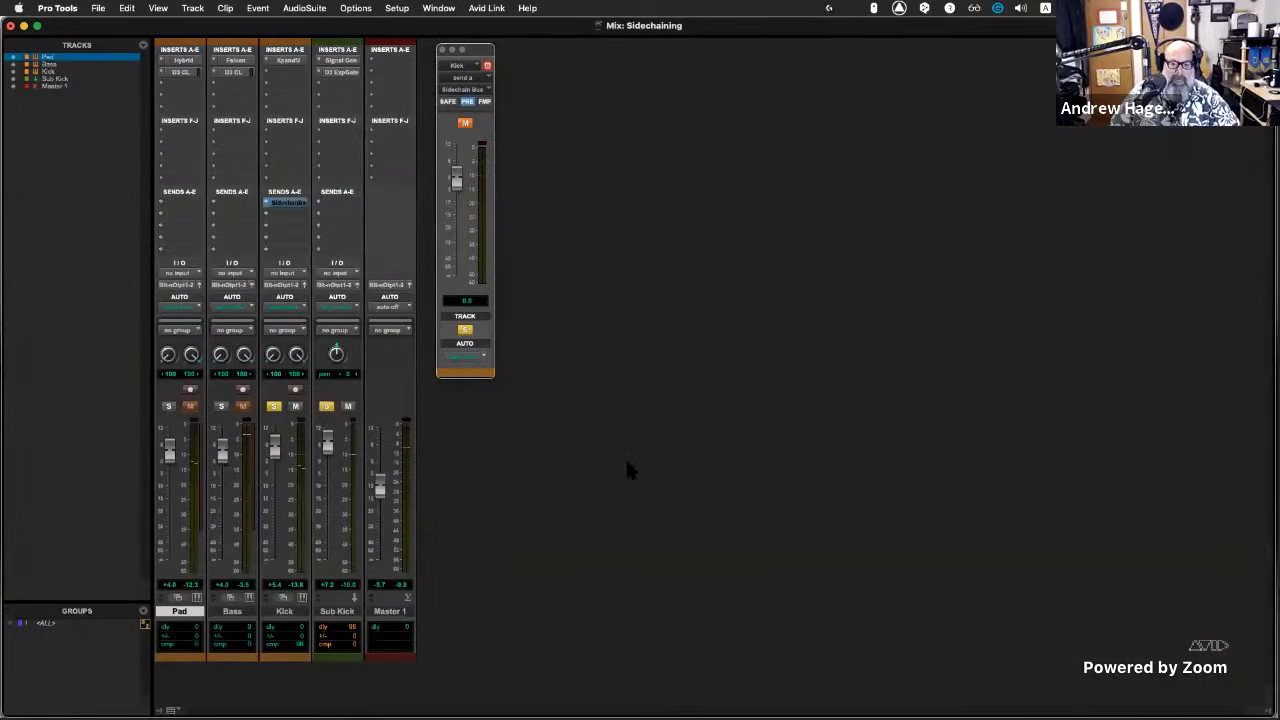
{"action": "key", "text": "space"}
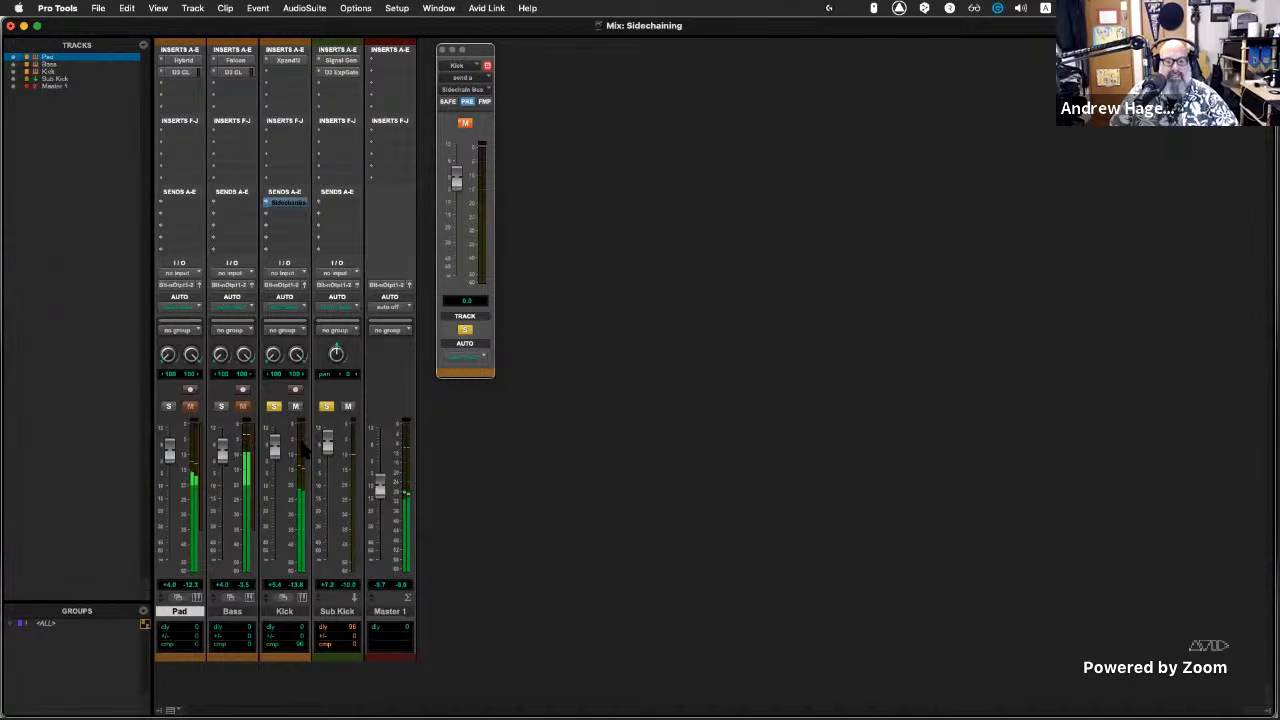
- Open the Sub Kick's Signal Generator and Expander/Gate, placing the gate below the generator in the empty mixer area
{"action": "left_click", "coordinate": [341, 62]}
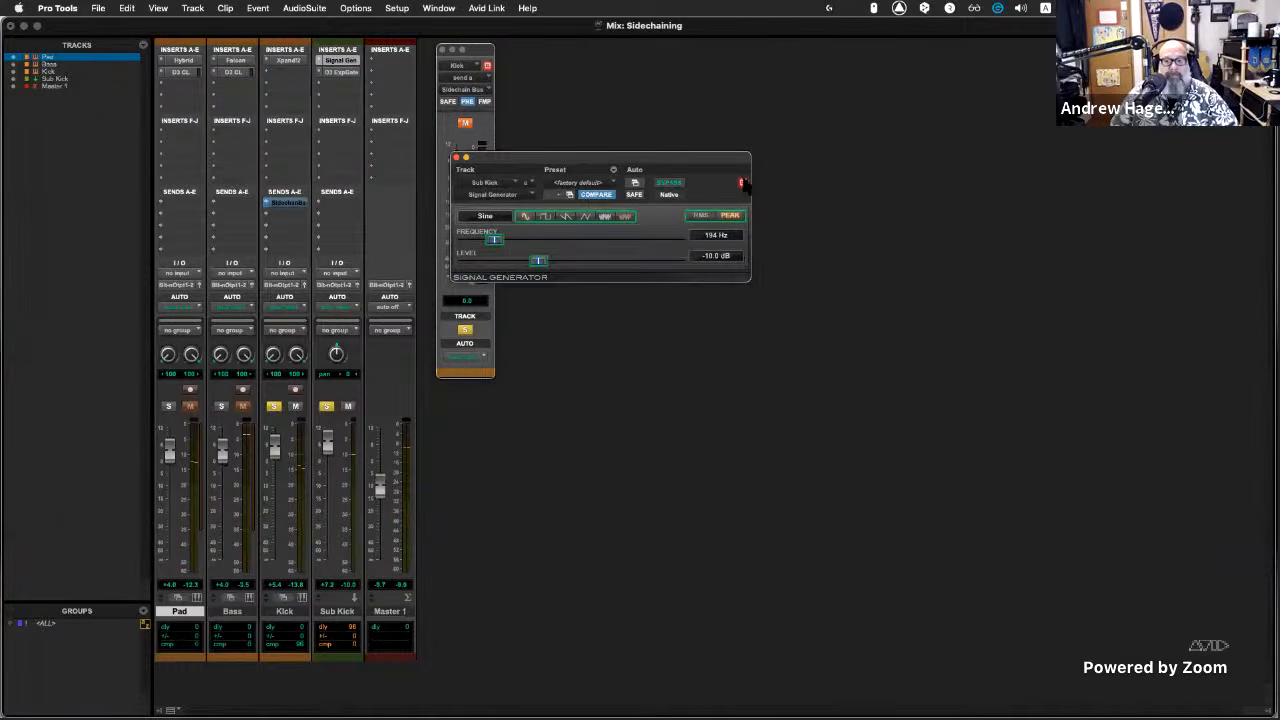
{"action": "left_click_drag", "start_coordinate": [659, 162], "coordinate": [828, 205]}
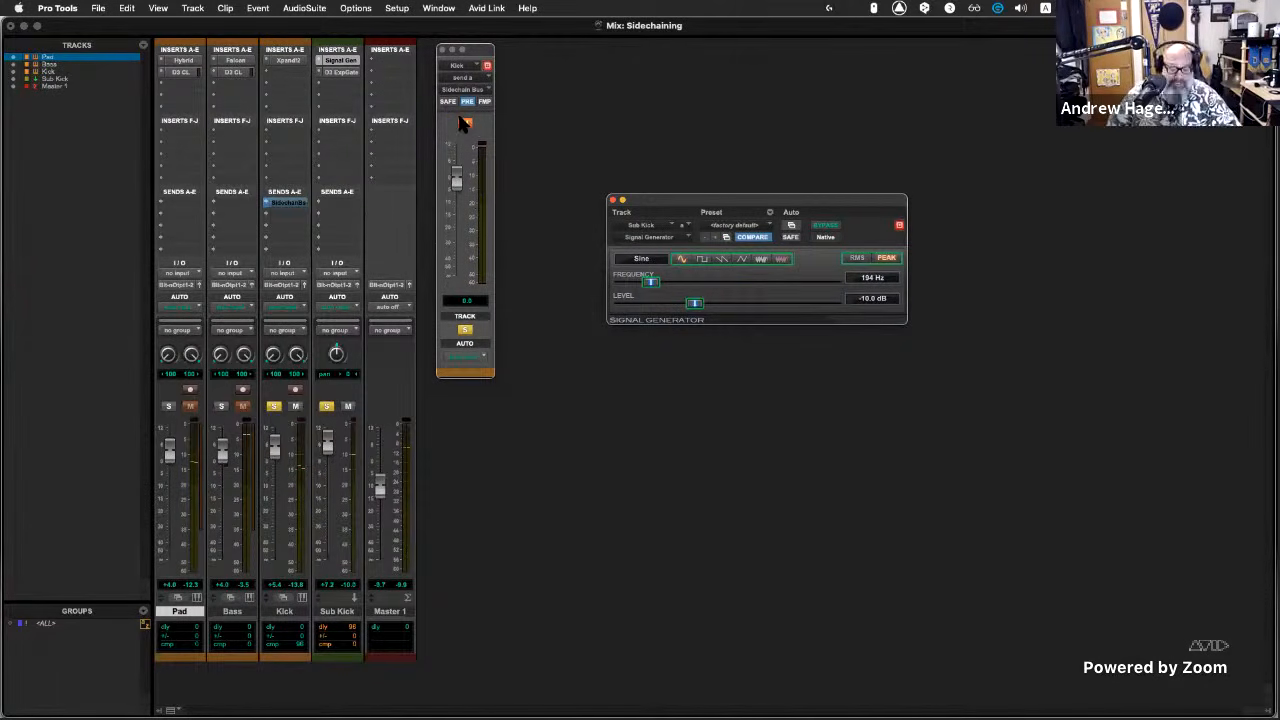
{"action": "left_click", "coordinate": [332, 71]}
{"action": "left_click", "coordinate": [334, 73]}
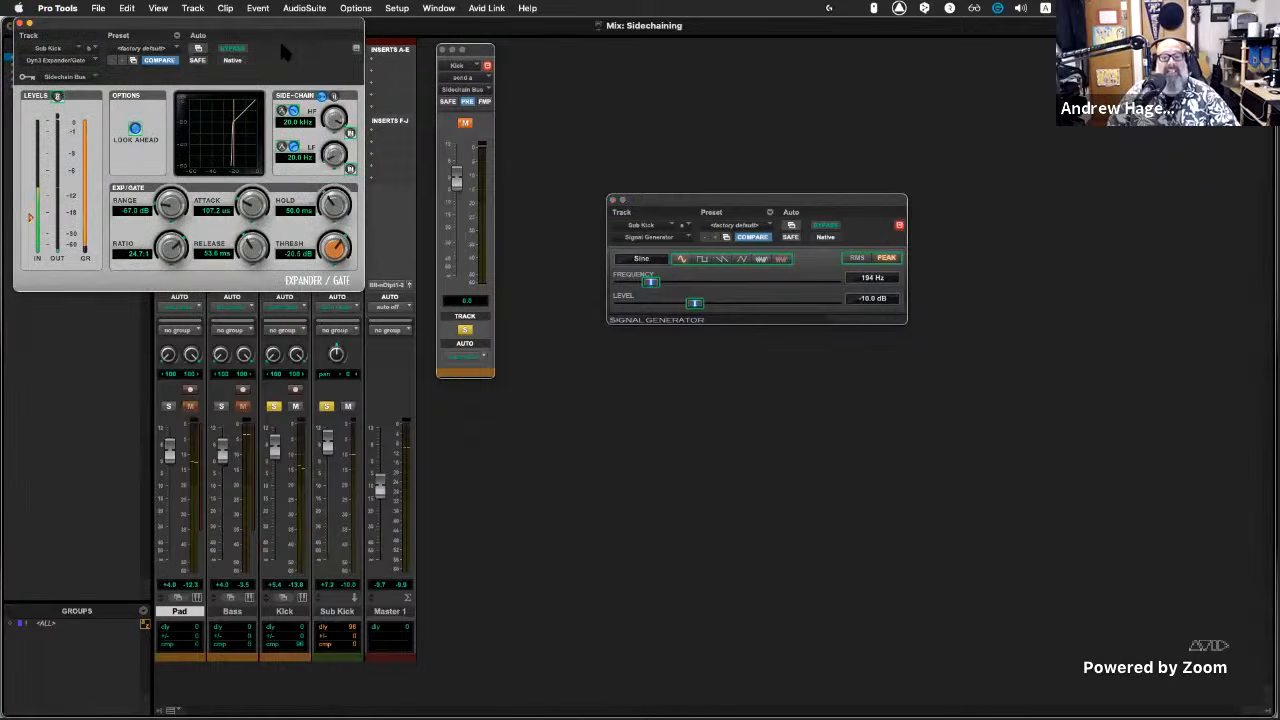
{"action": "left_click_drag", "start_coordinate": [275, 35], "coordinate": [859, 365]}
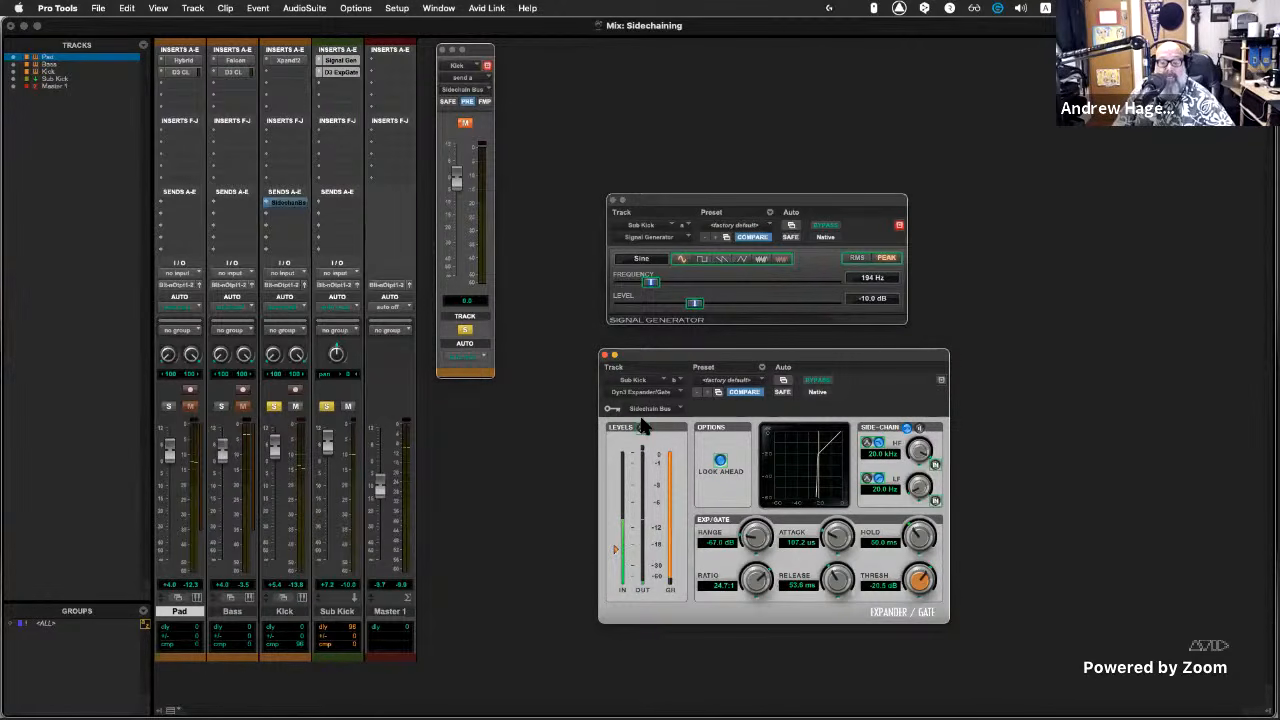
- Show the key input choices of the Sub Kick's Expander/Gate and keep Sidechain Bus selected
{"action": "left_click", "coordinate": [650, 410]}
{"action": "mouse_move", "coordinate": [657, 418]}
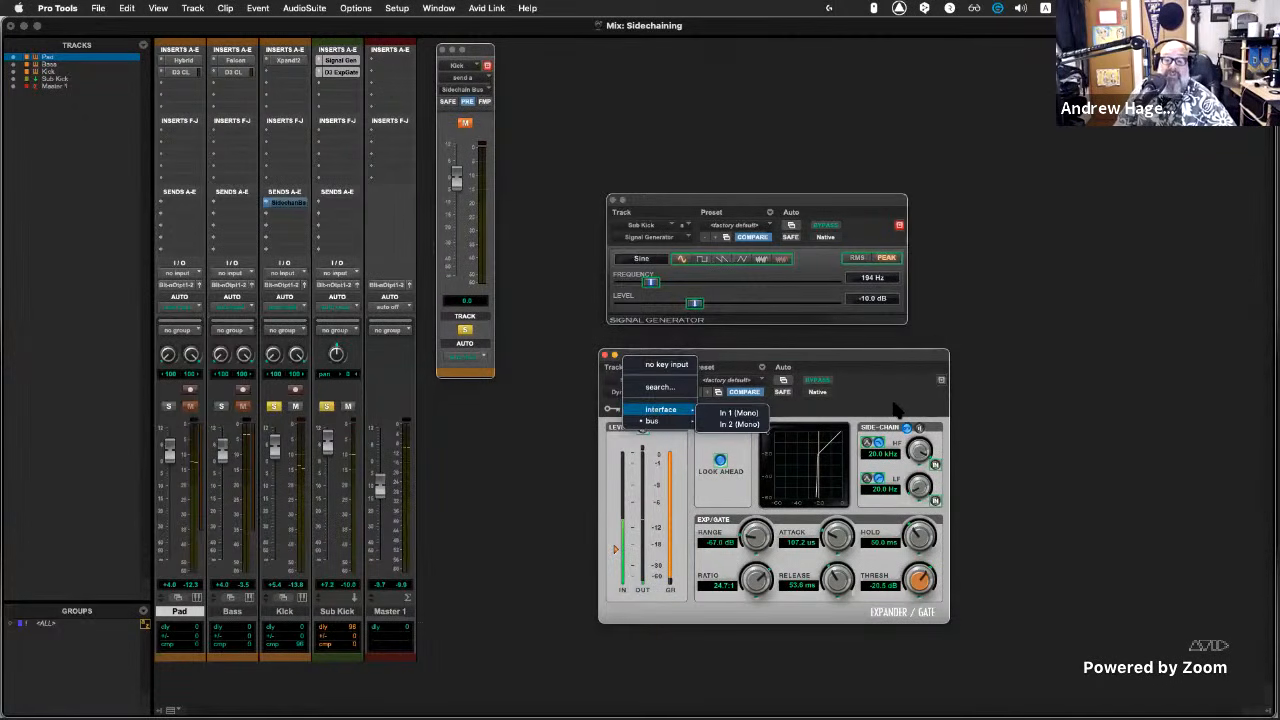
{"action": "left_click", "coordinate": [896, 405]}
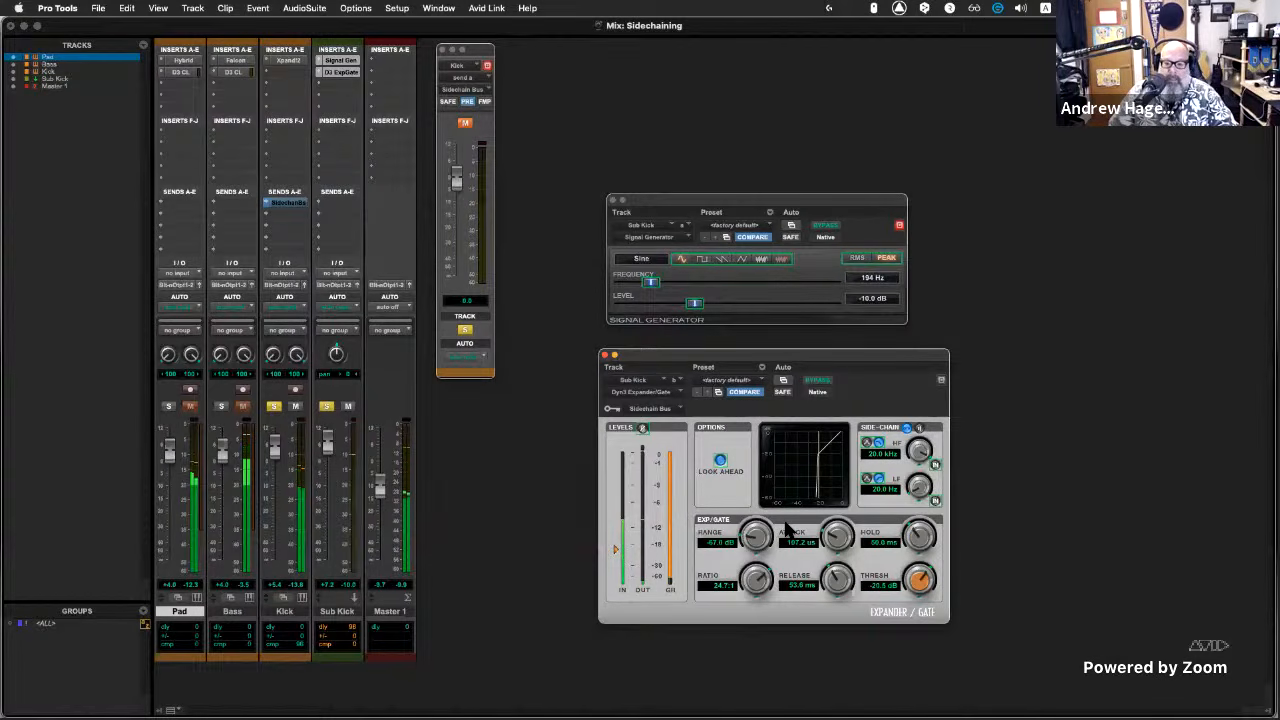
- Unmute the Kick's Sidechain Bus send and take the Kick track out of solo, leaving the Sub Kick soloed
{"action": "left_click", "coordinate": [464, 123]}
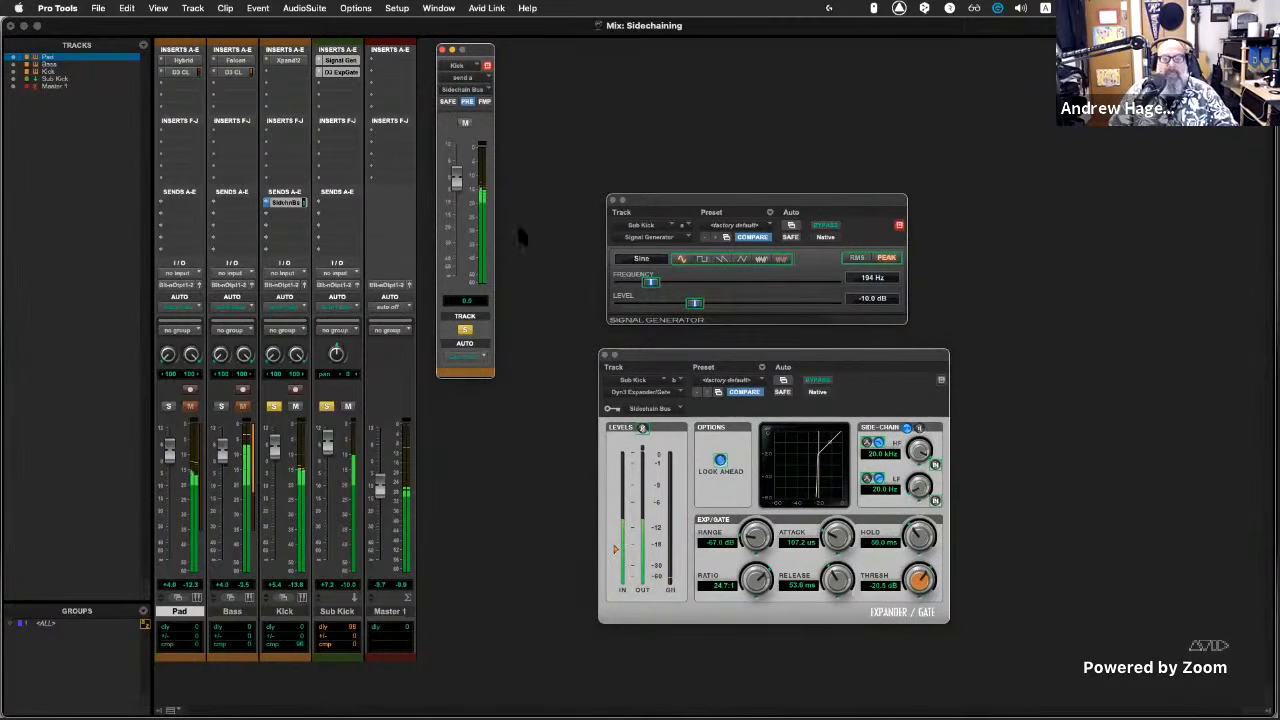
{"action": "left_click", "coordinate": [273, 406]}
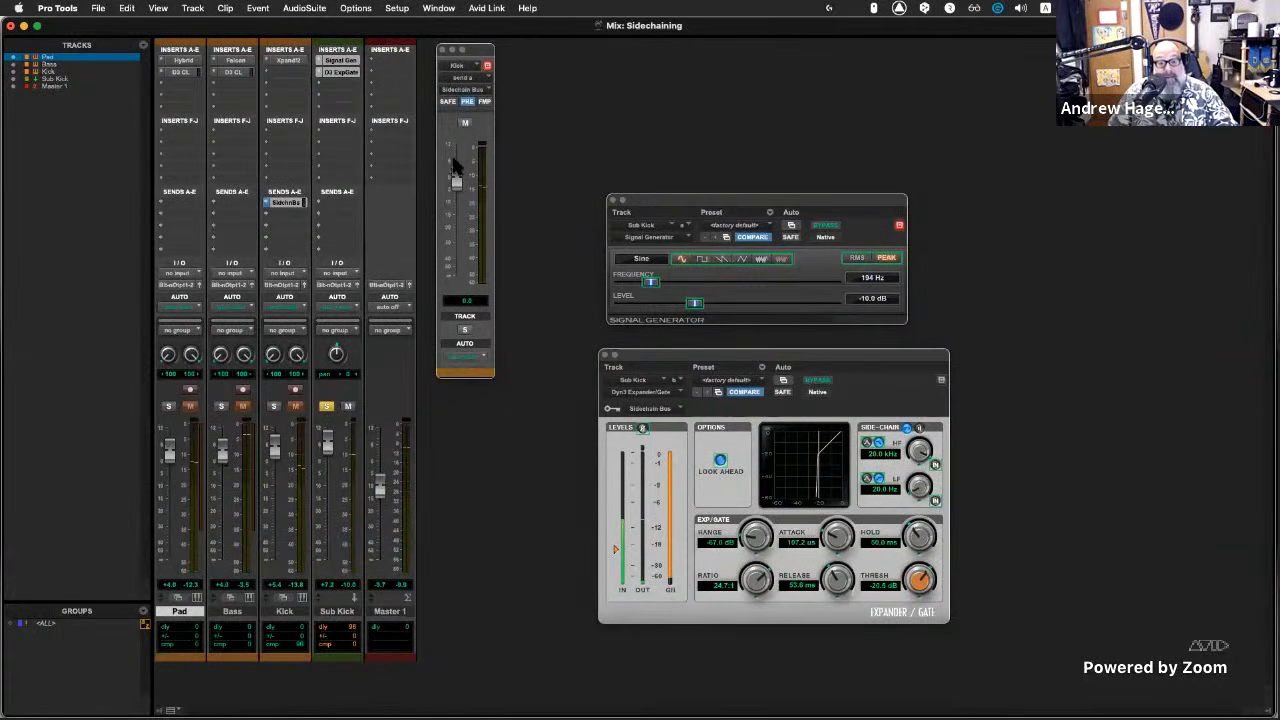
{"action": "left_click", "coordinate": [466, 102]}
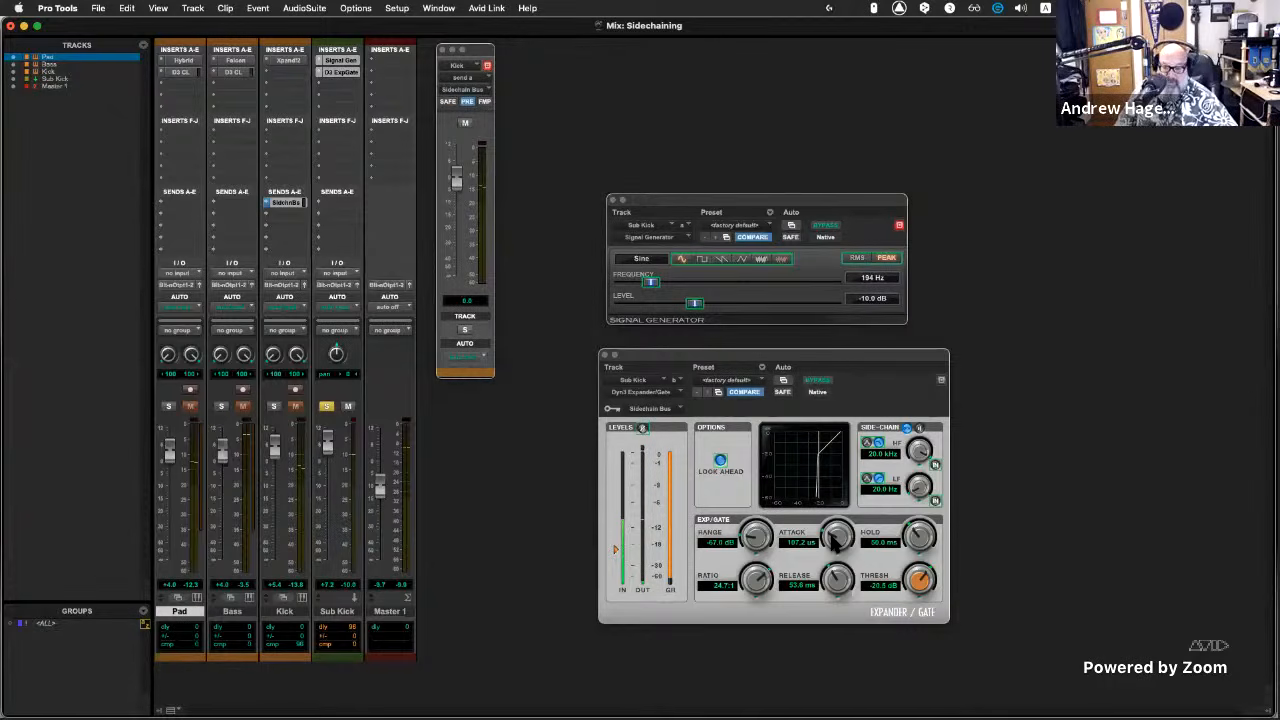
- Set the Sub Kick gate's attack to 179.3 µs and its release to 129.9 ms, soloing the Kick alongside it
{"action": "left_click_drag", "start_coordinate": [833, 540], "coordinate": [828, 598]}
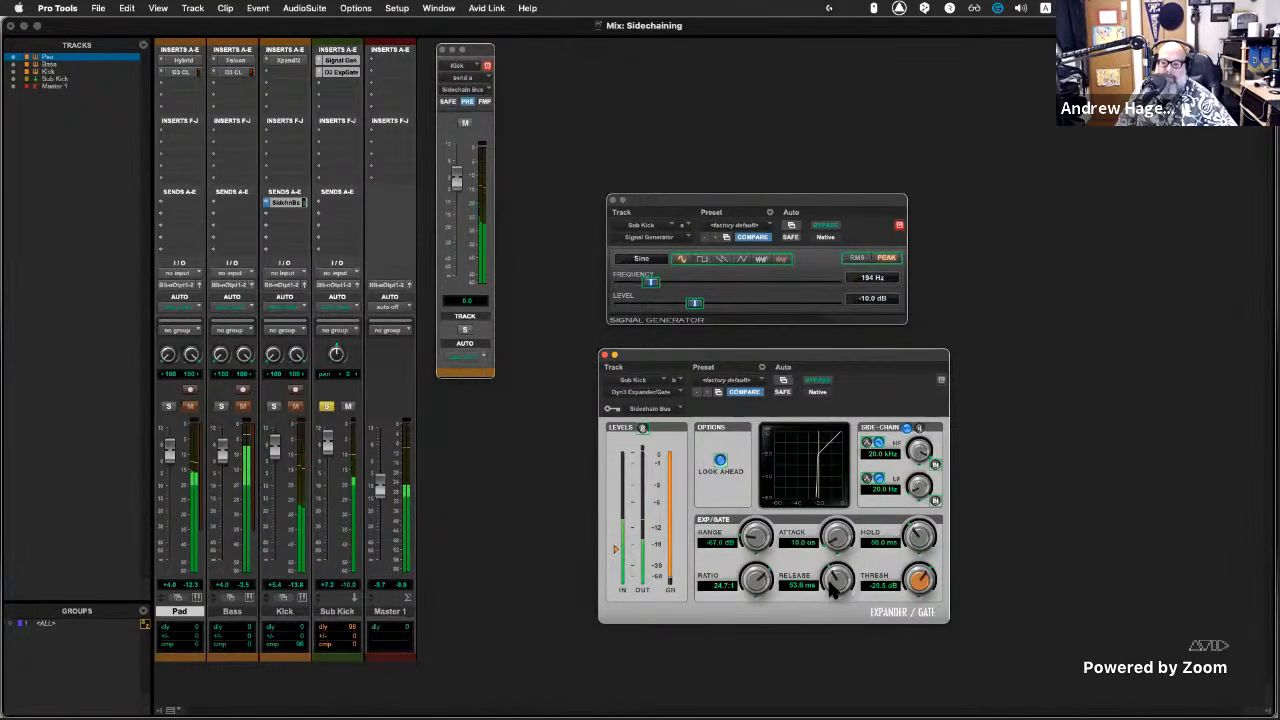
{"action": "left_click_drag", "start_coordinate": [828, 588], "coordinate": [845, 558]}
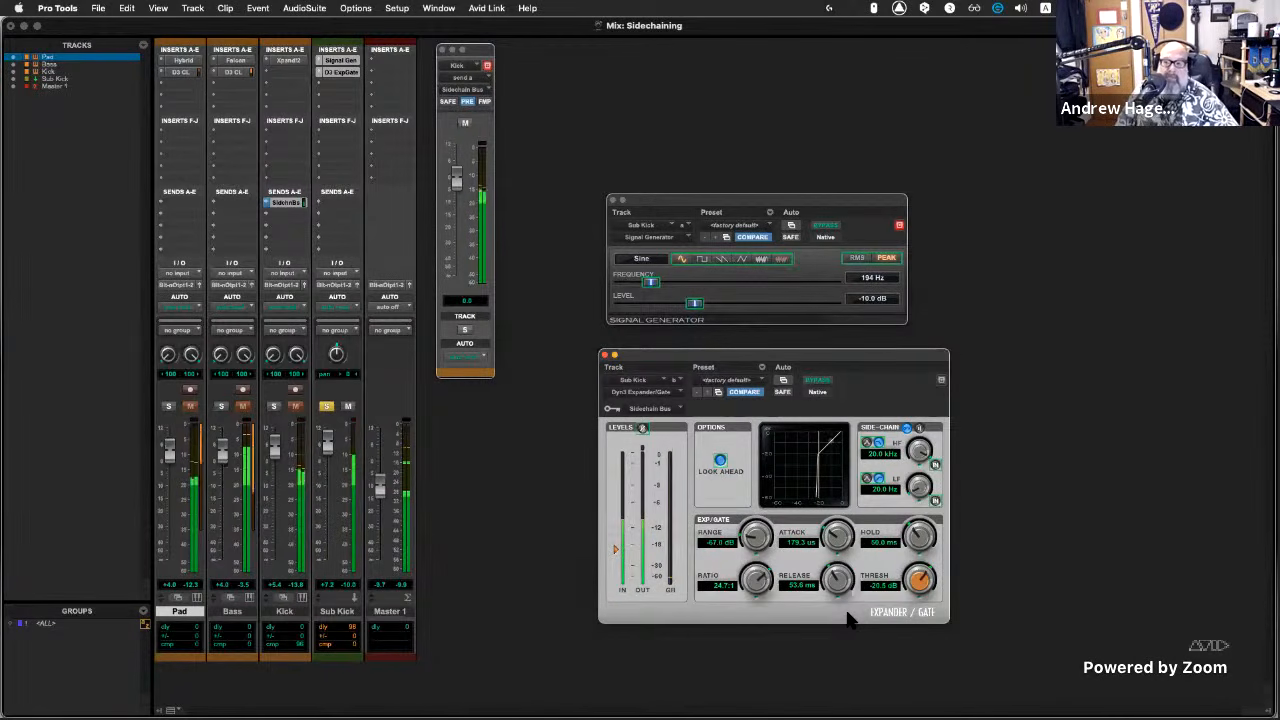
{"action": "mouse_move", "coordinate": [838, 592]}
{"action": "left_mouse_down"}
{"action": "mouse_move", "coordinate": [866, 547]}
{"action": "mouse_move", "coordinate": [829, 589]}
{"action": "left_mouse_up"}
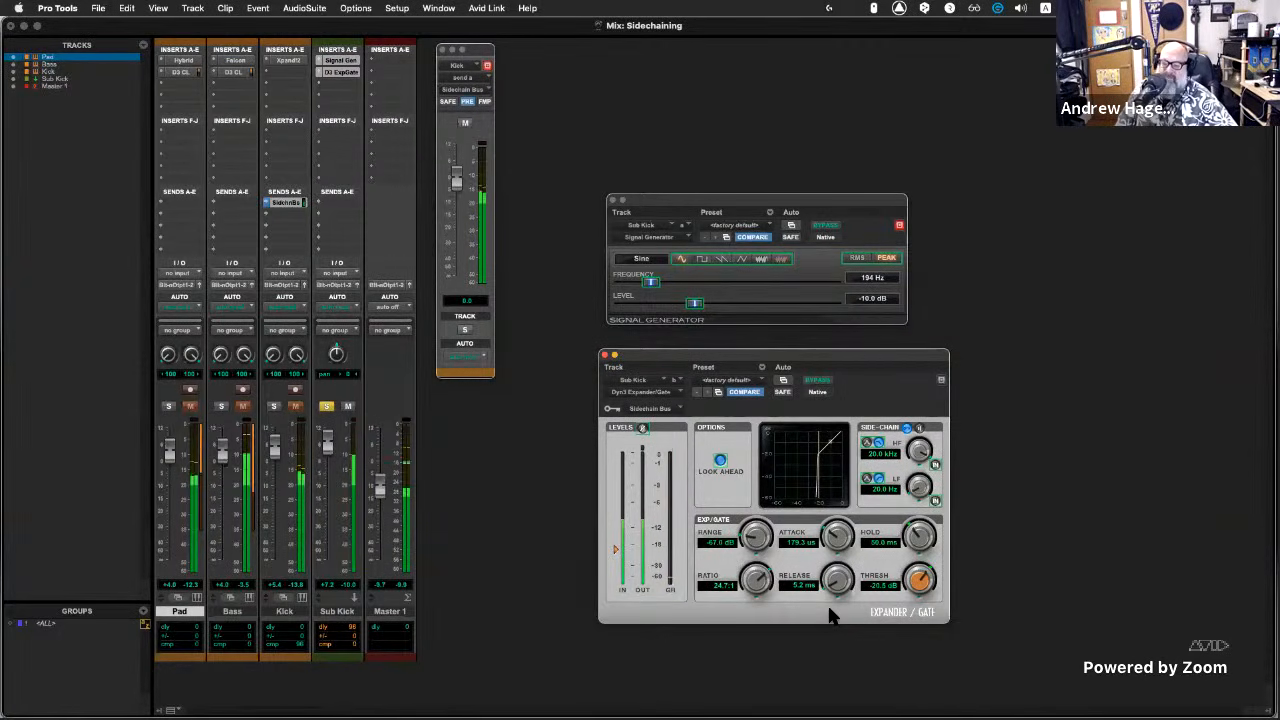
{"action": "left_click_drag", "start_coordinate": [836, 594], "coordinate": [876, 550]}
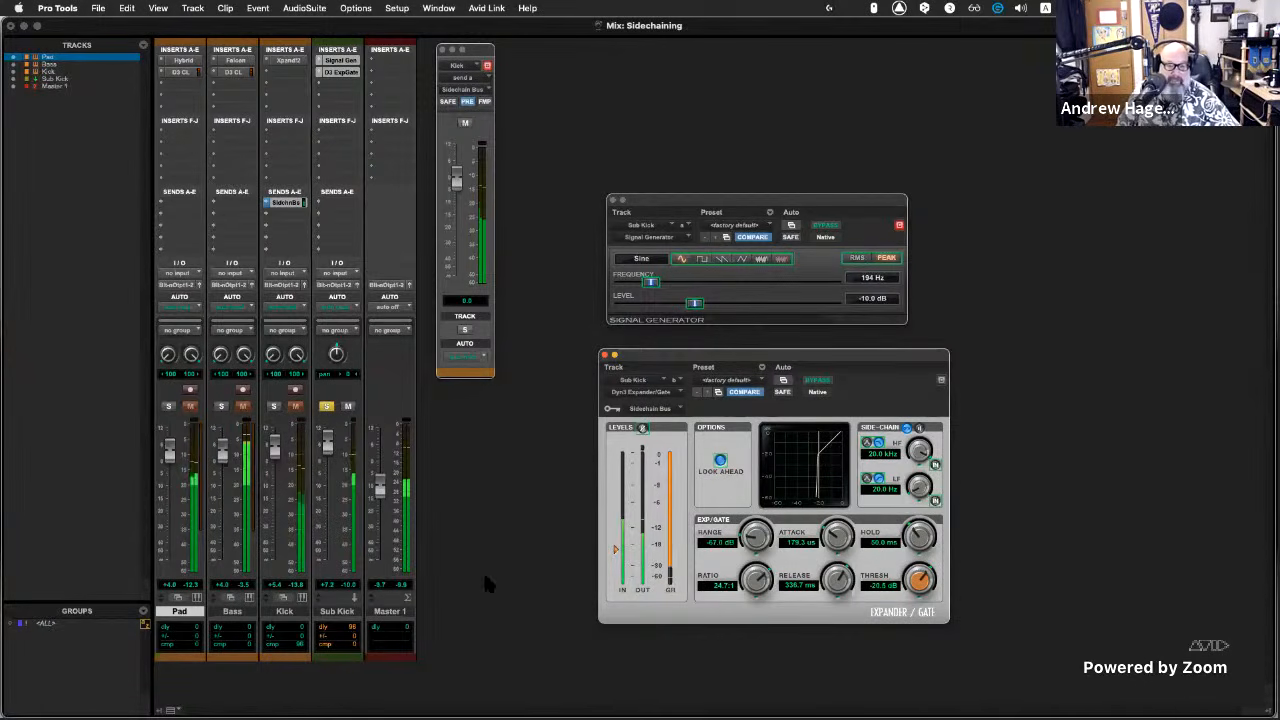
{"action": "left_click", "coordinate": [273, 406]}
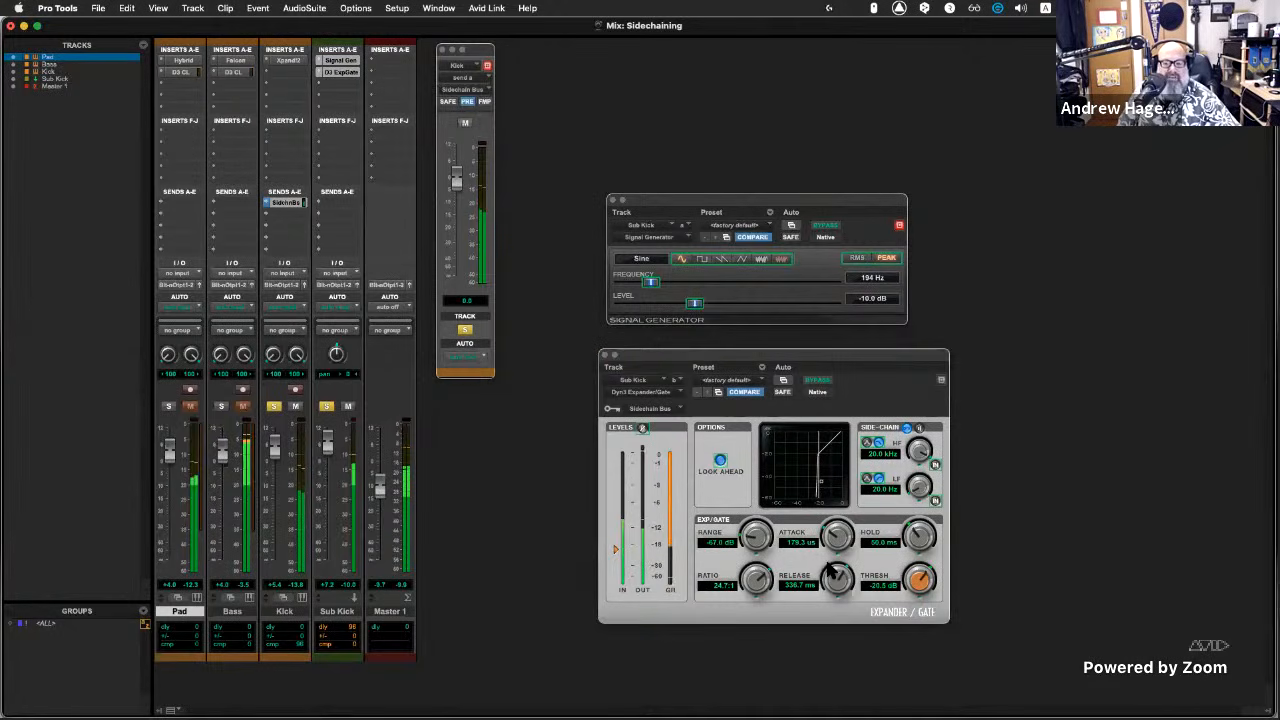
{"action": "left_click_drag", "start_coordinate": [834, 587], "coordinate": [834, 591]}
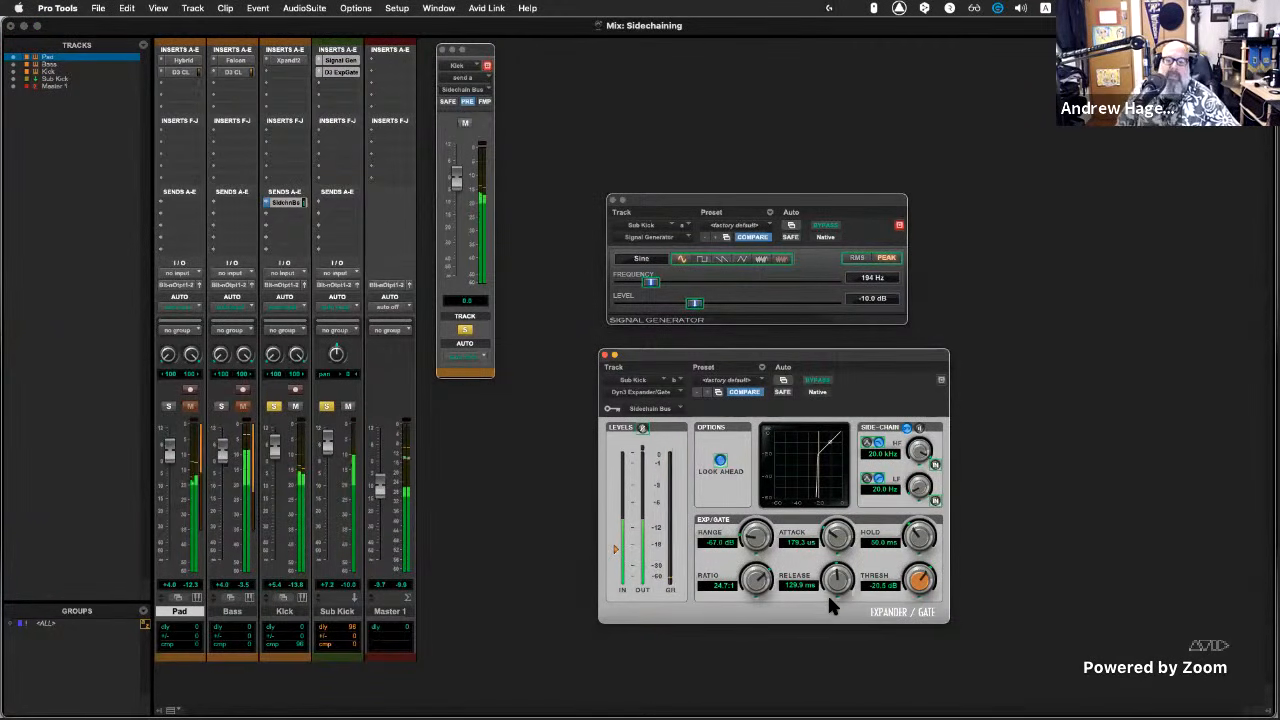
- Mute the Kick's Sidechain Bus send and solo the Bass track in place of the Kick and Sub Kick
{"action": "left_click", "coordinate": [277, 408]}
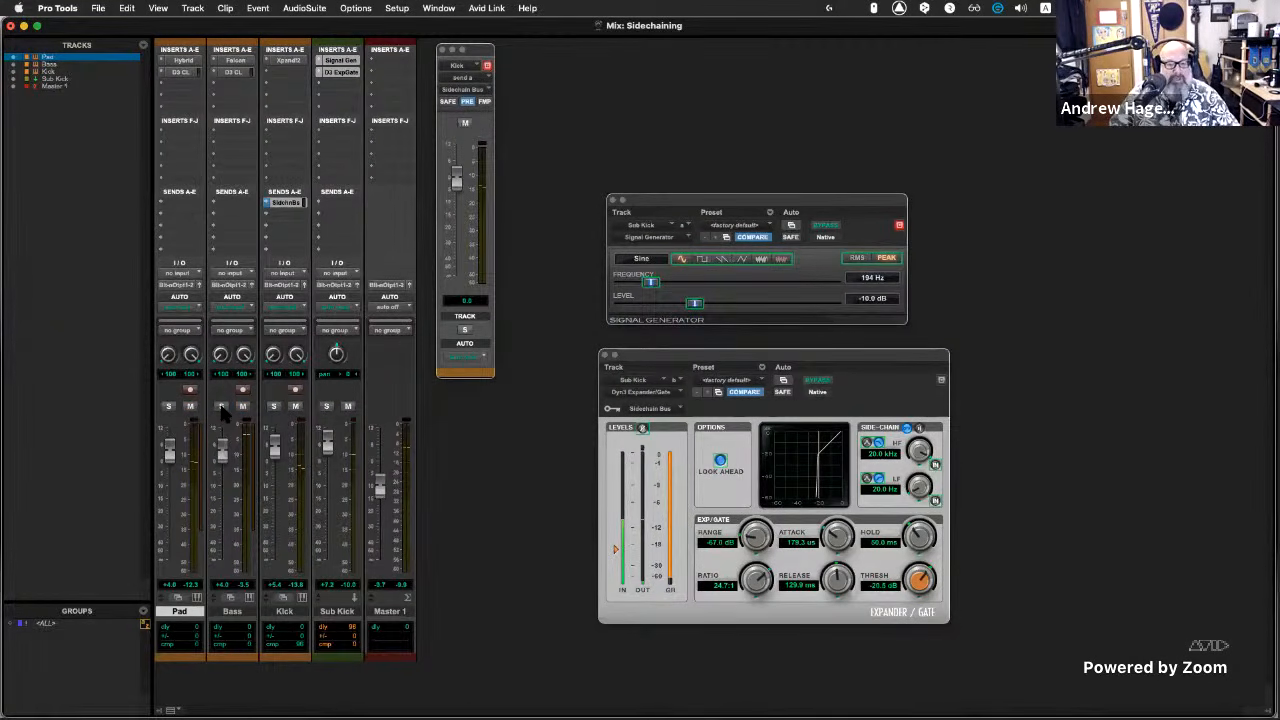
{"action": "left_click", "coordinate": [463, 121]}
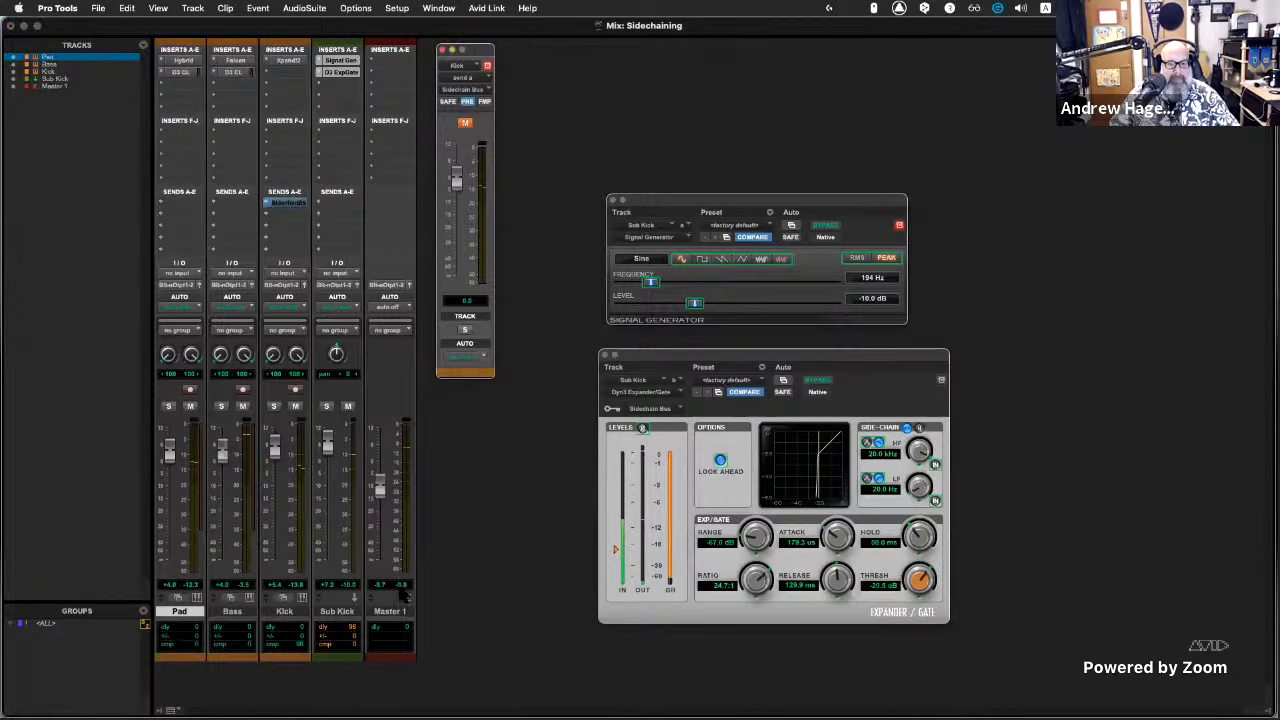
{"action": "left_click", "coordinate": [221, 406]}
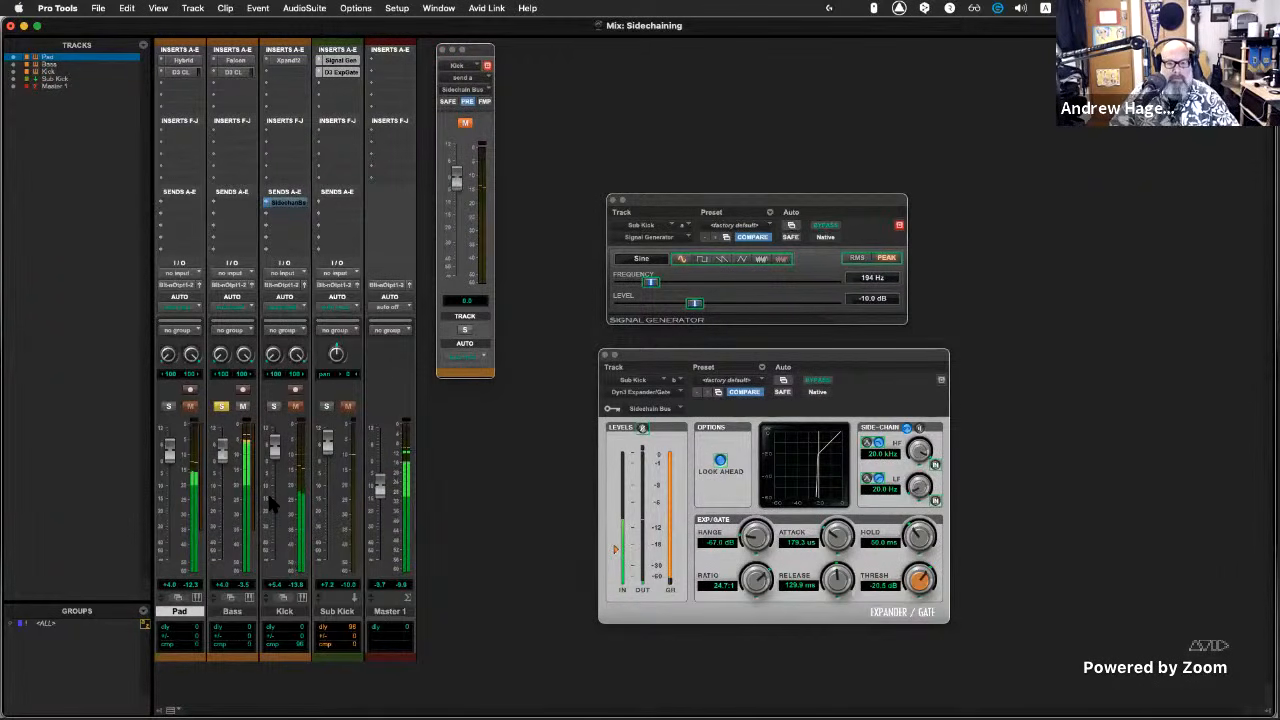
- Look briefly at the Bass track's Falcon instrument and open its Compressor/Limiter in place of the Sub Kick's Expander/Gate
{"action": "left_click", "coordinate": [236, 61]}
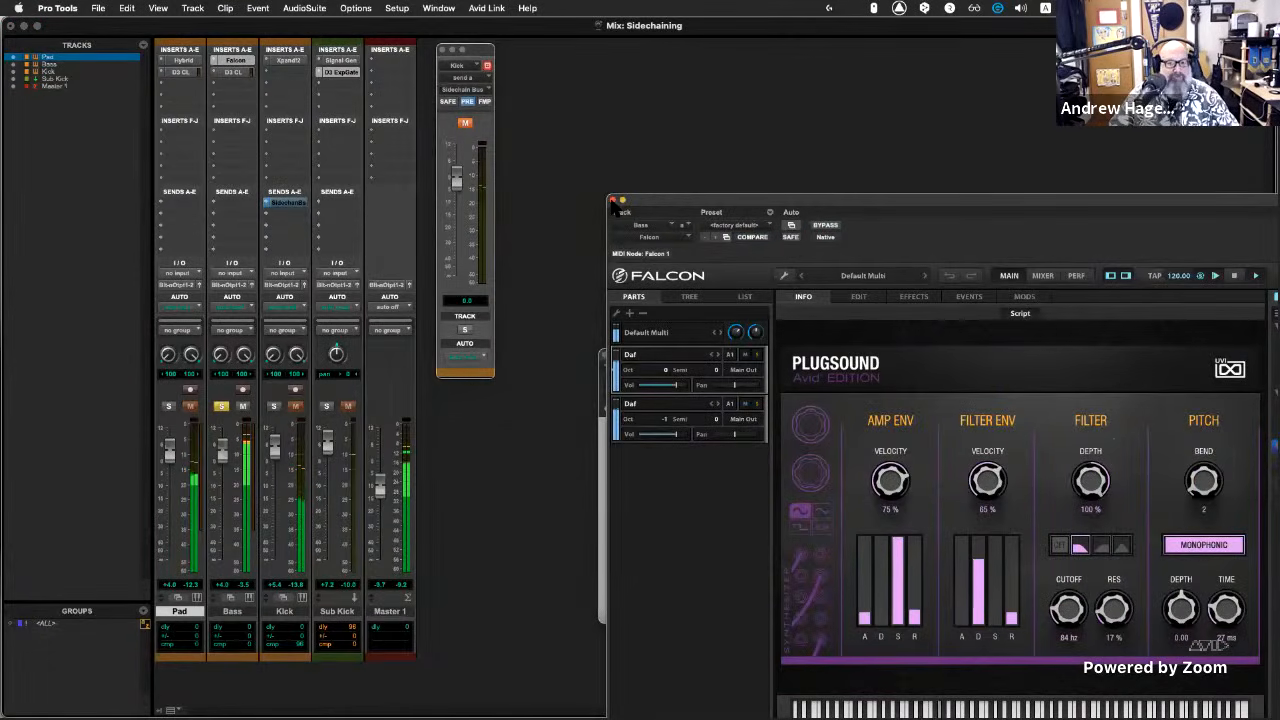
{"action": "left_click", "coordinate": [613, 200]}
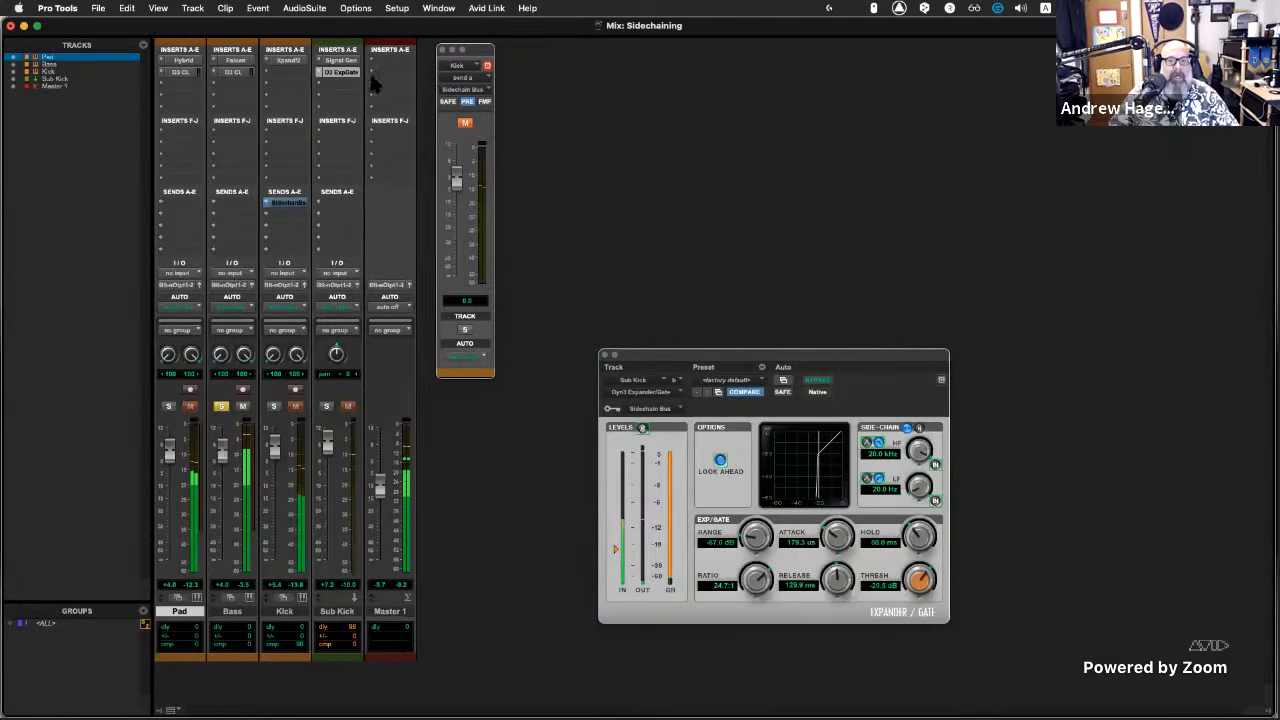
{"action": "left_click", "coordinate": [235, 71]}
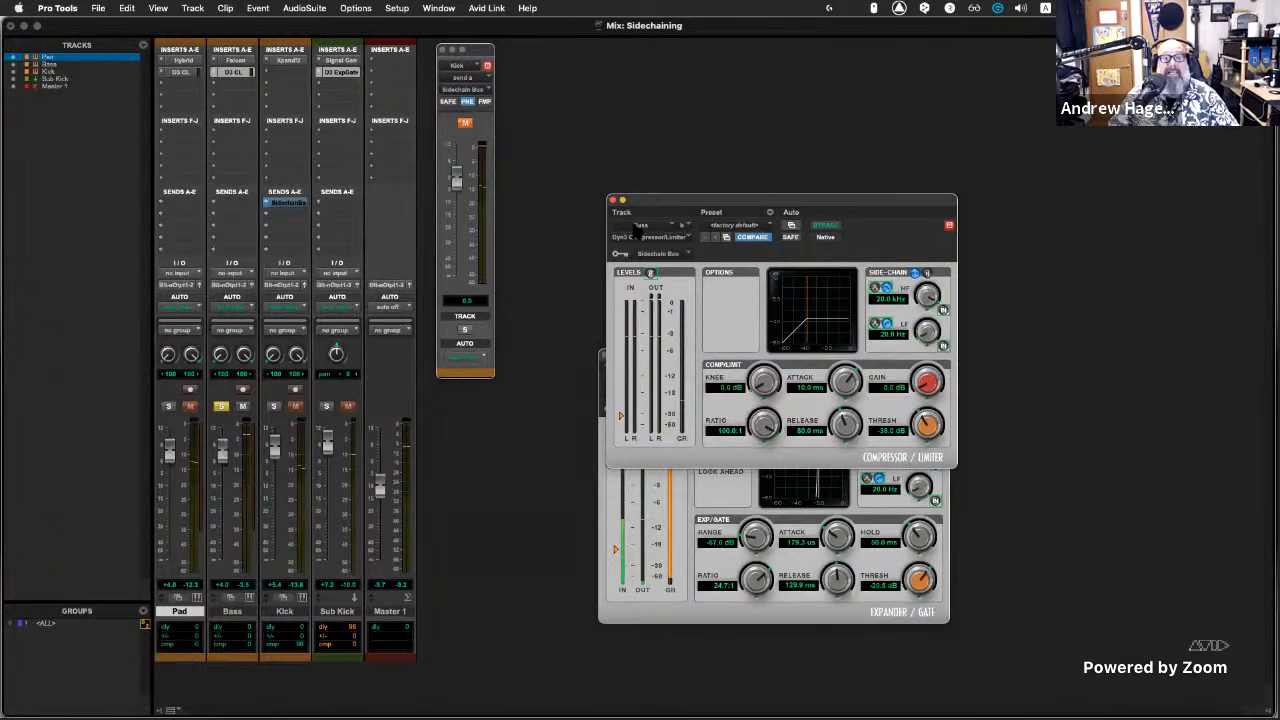
{"action": "left_click", "coordinate": [649, 613]}
{"action": "left_click", "coordinate": [604, 356]}
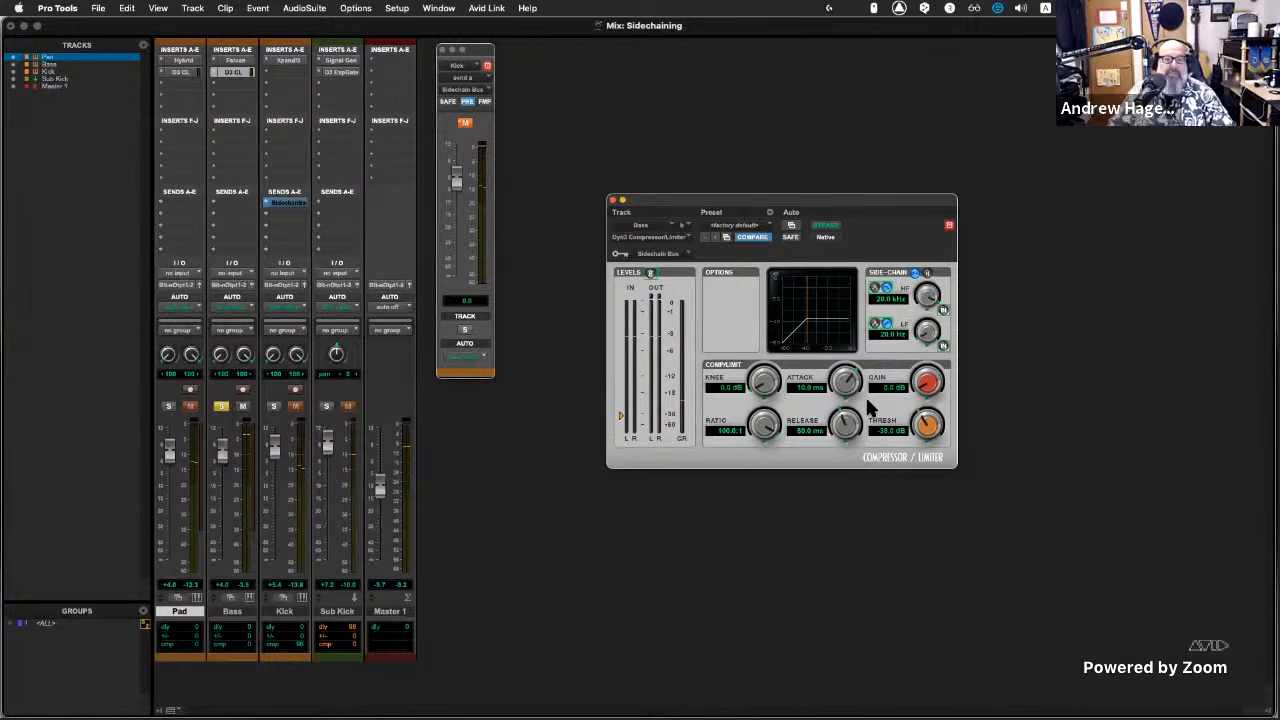
- Unmute the Kick's Sidechain Bus send and set the Bass compressor's attack to 378.6 µs and threshold to -44.7 dB
{"action": "left_click", "coordinate": [465, 123]}
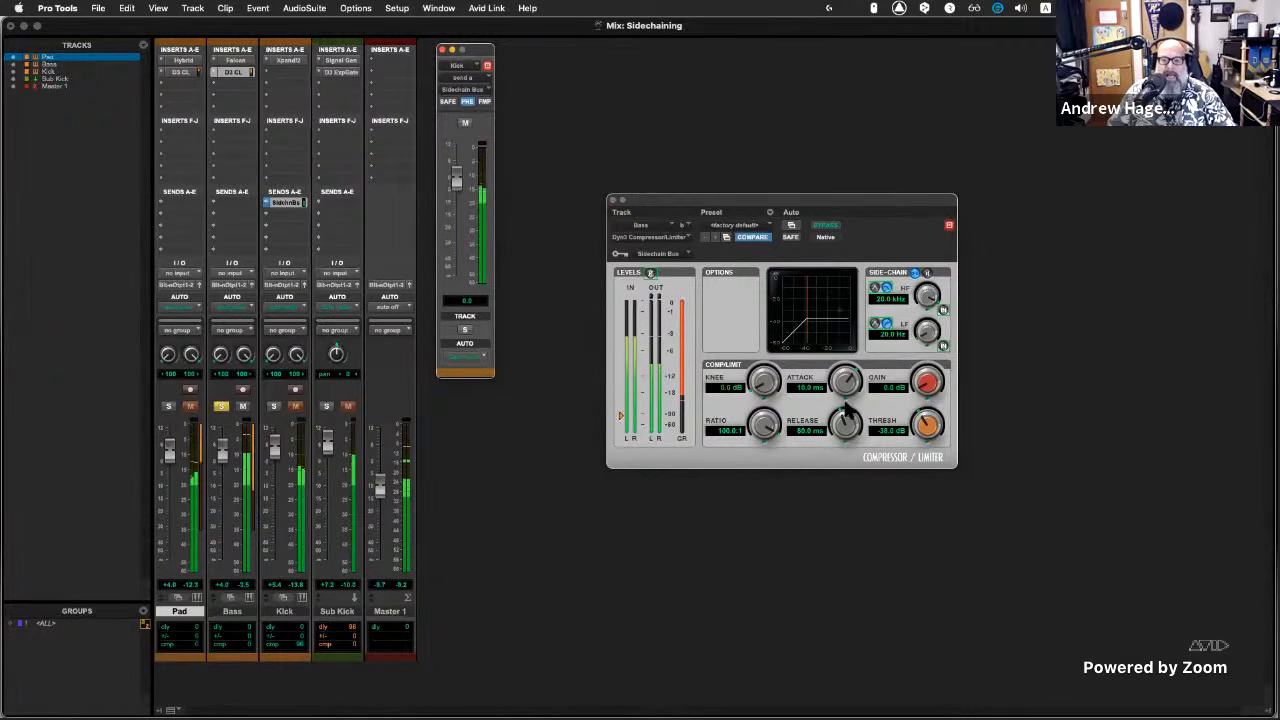
{"action": "left_click_drag", "start_coordinate": [840, 395], "coordinate": [830, 425]}
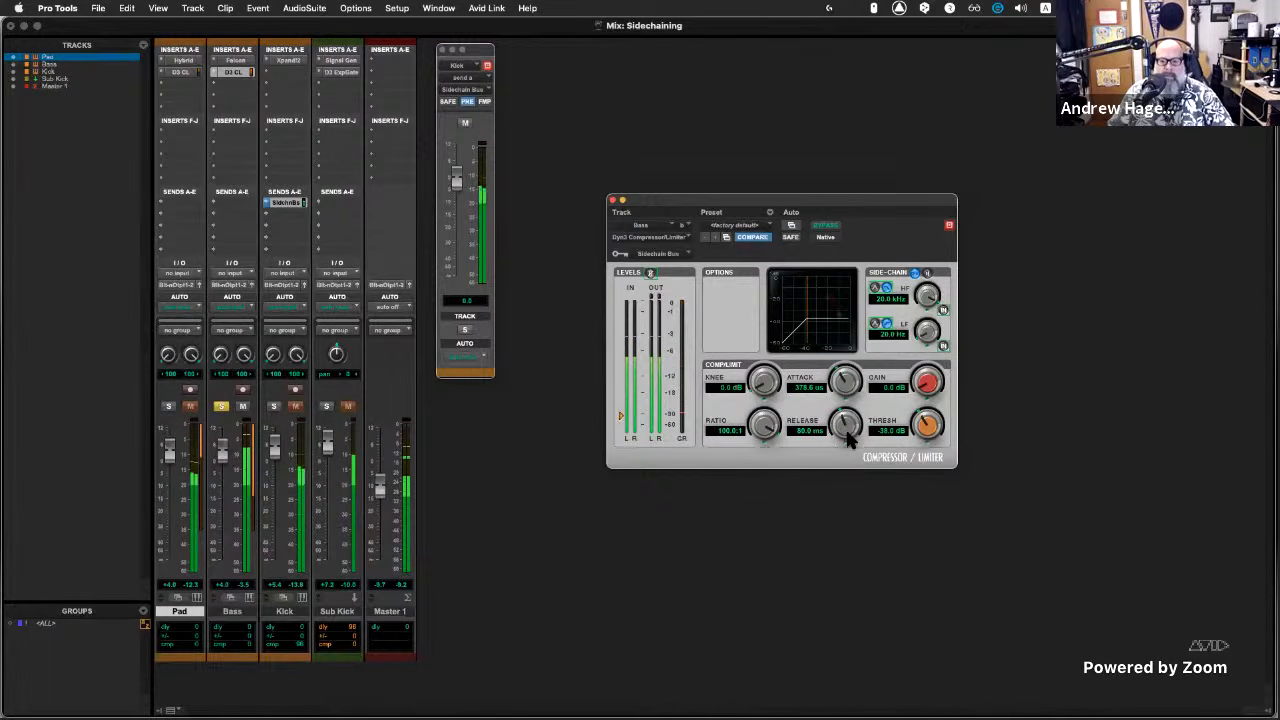
{"action": "mouse_move", "coordinate": [772, 428]}
{"action": "left_mouse_down"}
{"action": "mouse_move", "coordinate": [760, 430]}
{"action": "mouse_move", "coordinate": [760, 480]}
{"action": "mouse_move", "coordinate": [767, 443]}
{"action": "left_mouse_up"}
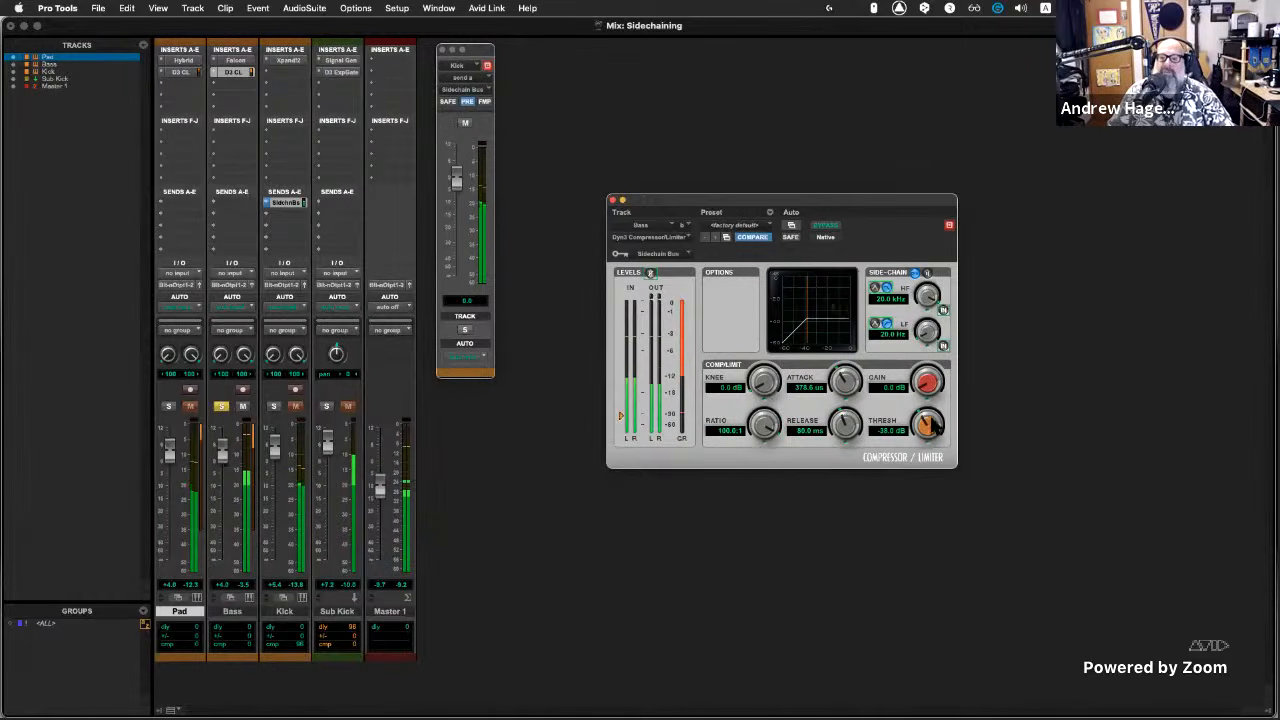
{"action": "left_click_drag", "start_coordinate": [923, 427], "coordinate": [914, 468]}
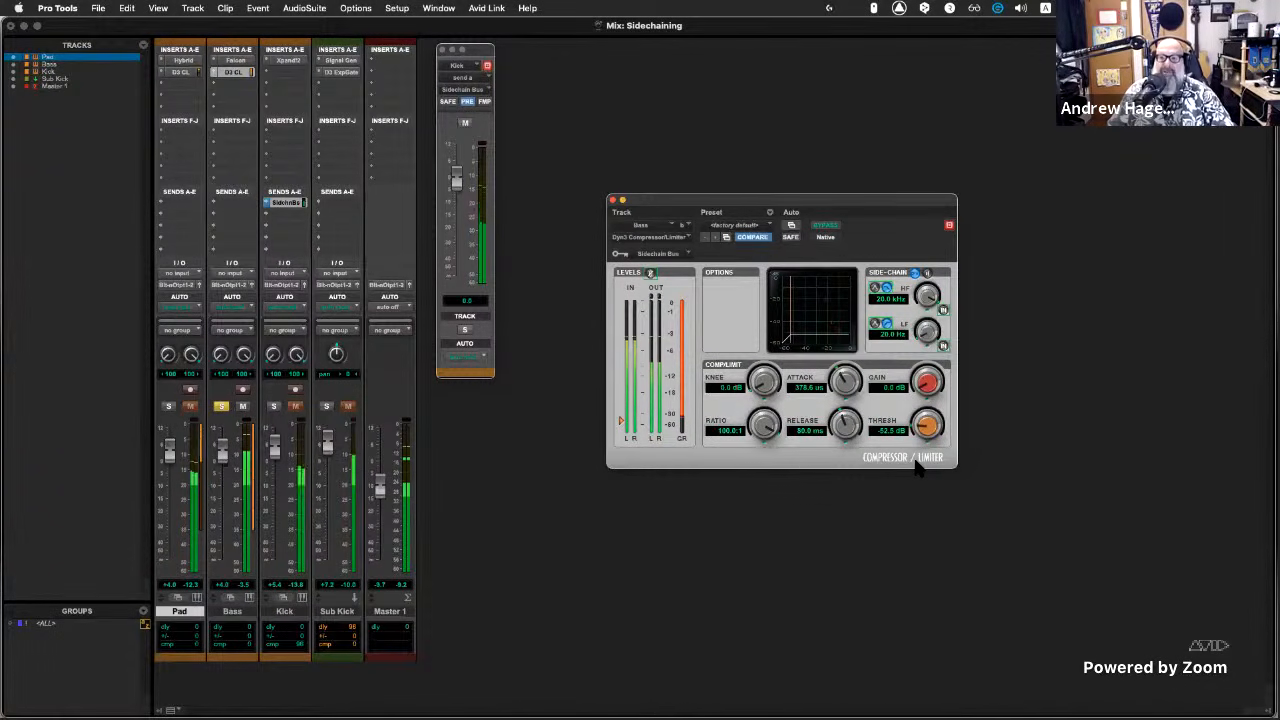
{"action": "mouse_move", "coordinate": [917, 469]}
{"action": "left_mouse_down"}
{"action": "mouse_move", "coordinate": [912, 490]}
{"action": "mouse_move", "coordinate": [913, 461]}
{"action": "left_mouse_up"}
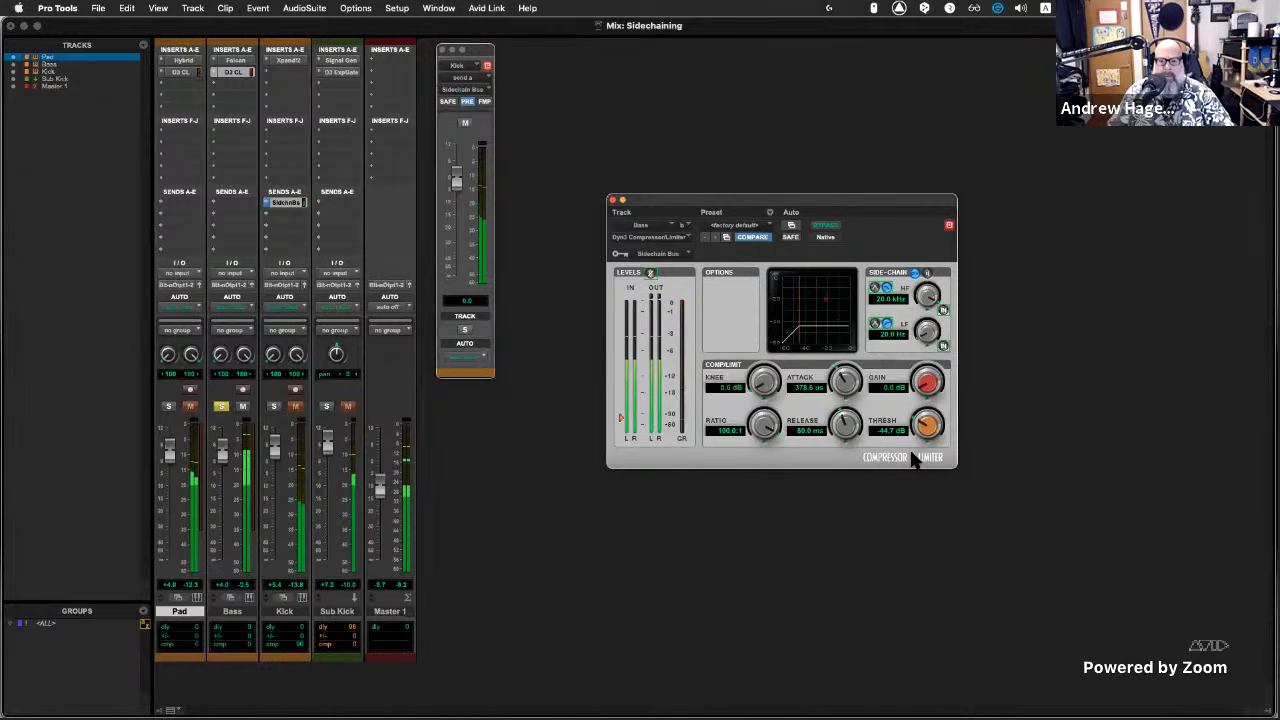
- Set the Bass compressor's release to 51.3 ms, gain to 3.1 dB and attack to 3.4 ms, soloing the Kick alongside the Bass
{"action": "left_click_drag", "start_coordinate": [842, 444], "coordinate": [842, 430]}
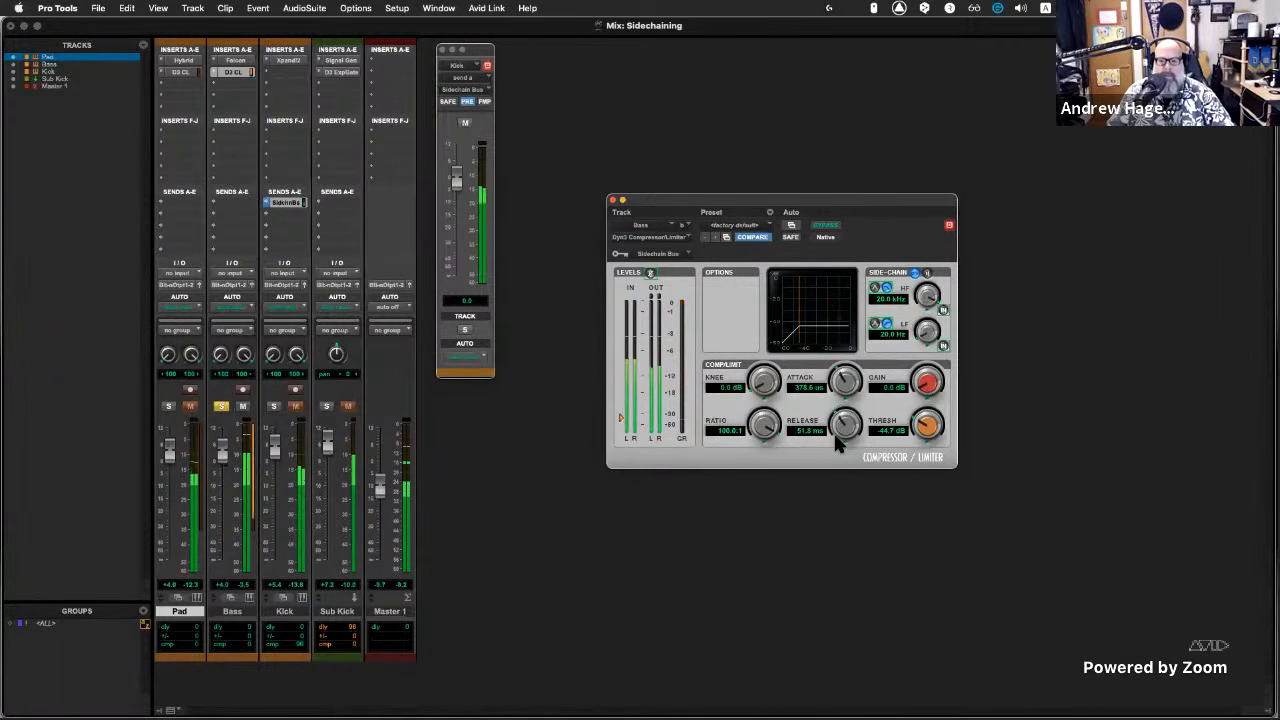
{"action": "left_click_drag", "start_coordinate": [843, 389], "coordinate": [845, 381]}
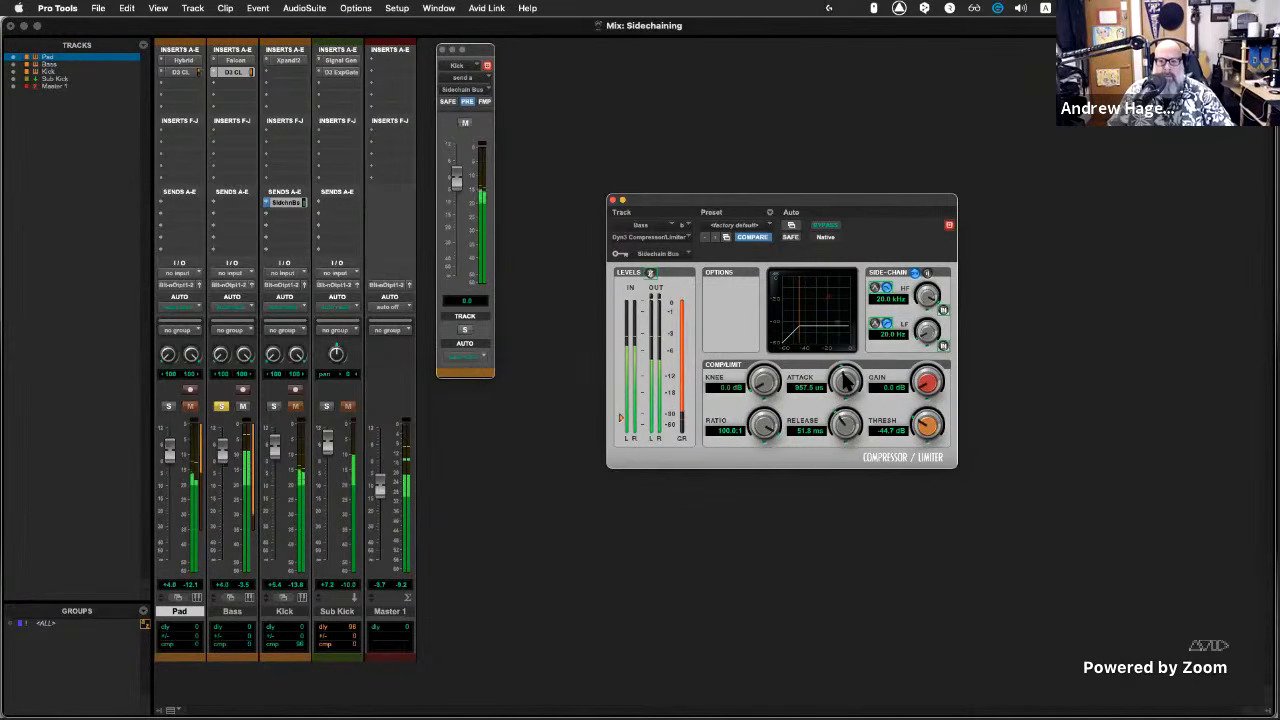
{"action": "left_click_drag", "start_coordinate": [843, 372], "coordinate": [843, 374]}
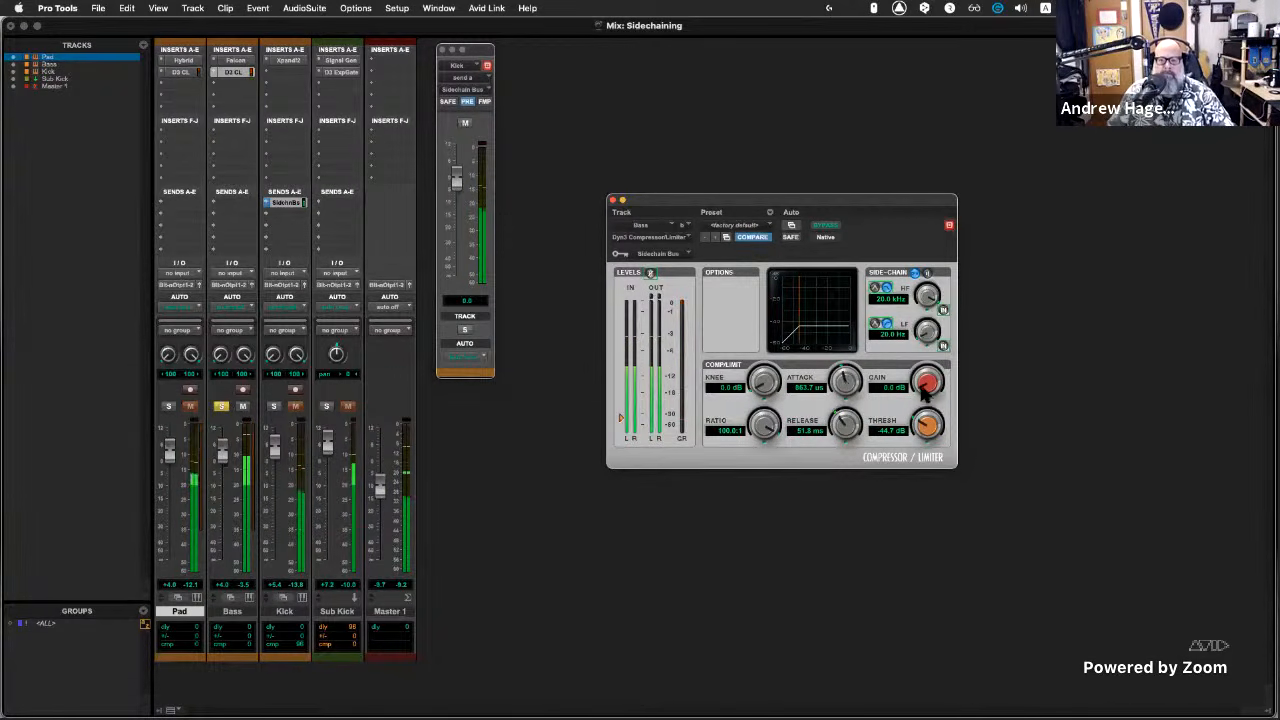
{"action": "left_click_drag", "start_coordinate": [924, 388], "coordinate": [922, 385]}
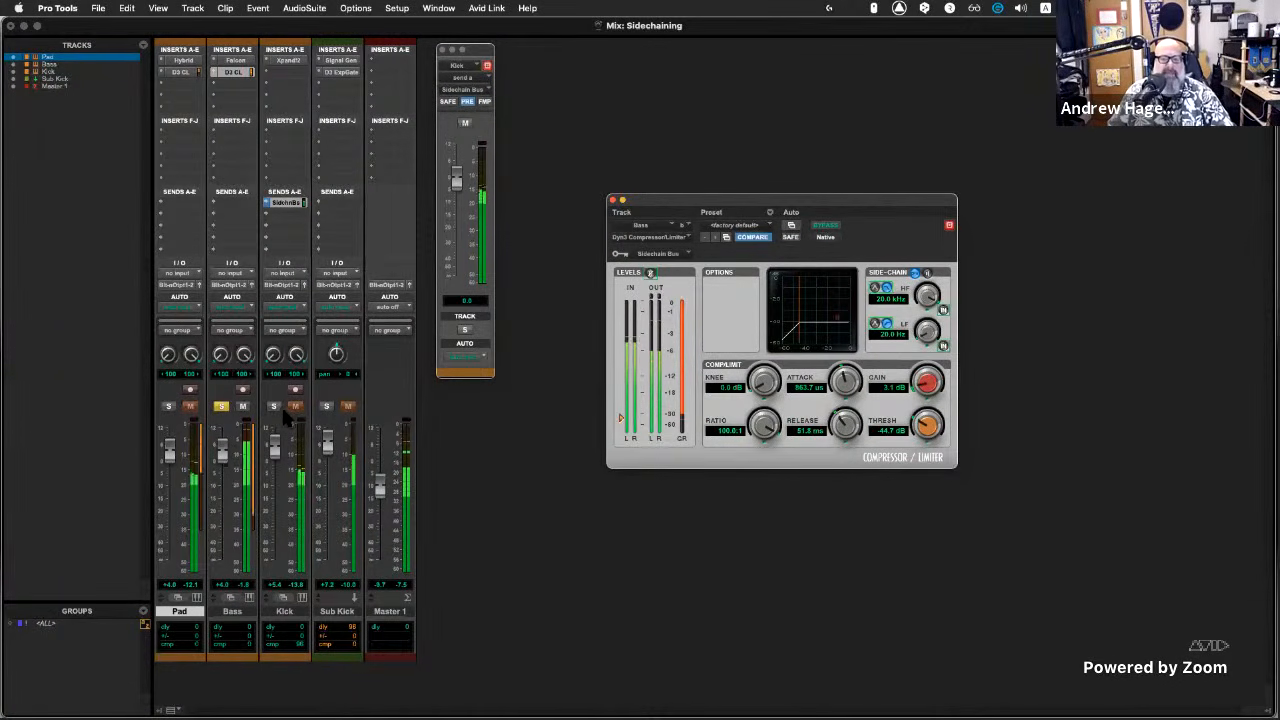
{"action": "left_click", "coordinate": [274, 407]}
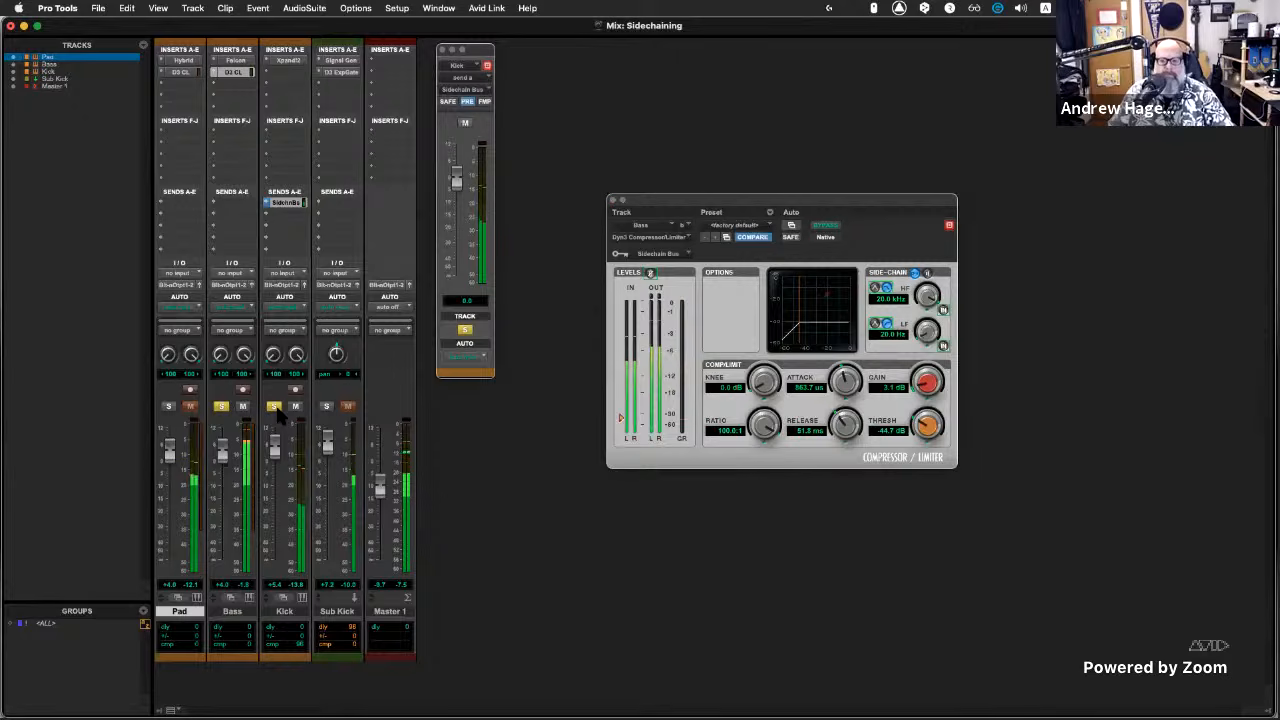
{"action": "left_click_drag", "start_coordinate": [843, 383], "coordinate": [842, 373]}
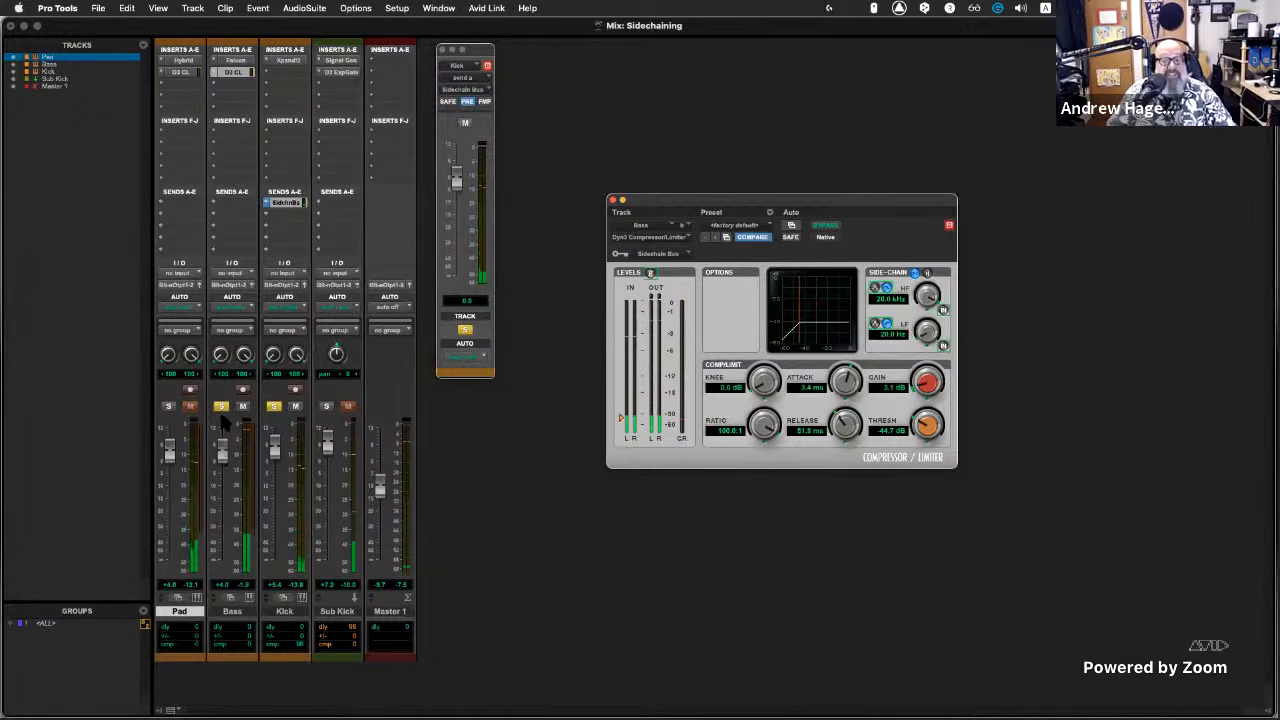
- Open the Pad track's Compressor/Limiter, mute the Kick's Sidechain Bus send and play the Pad soloed on its own
{"action": "left_click", "coordinate": [183, 74]}
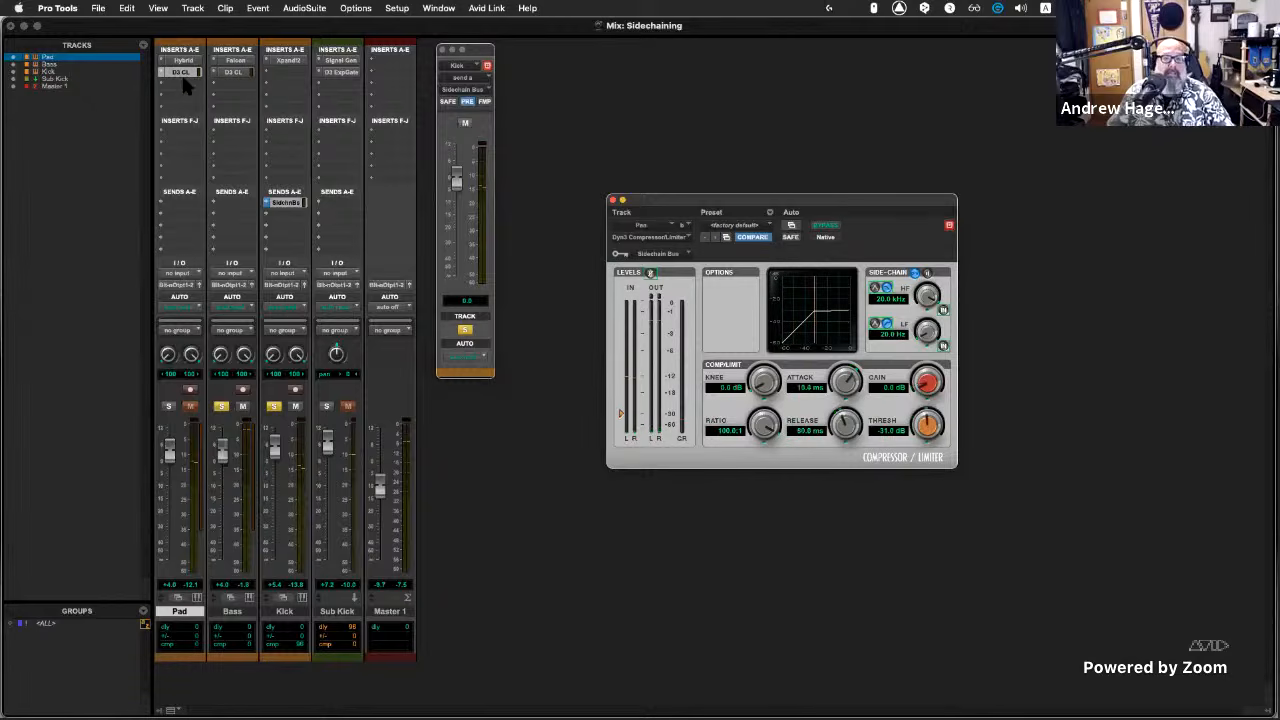
{"action": "left_click", "coordinate": [464, 123]}
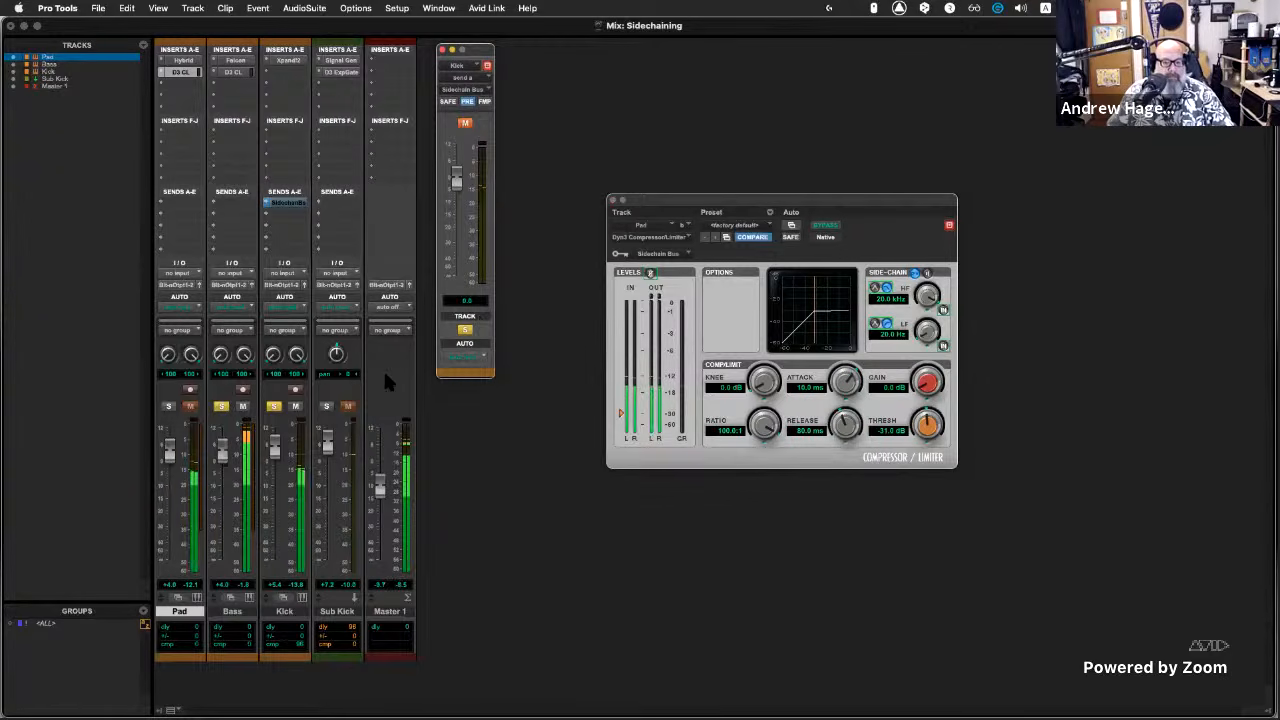
{"action": "left_click", "coordinate": [168, 406]}
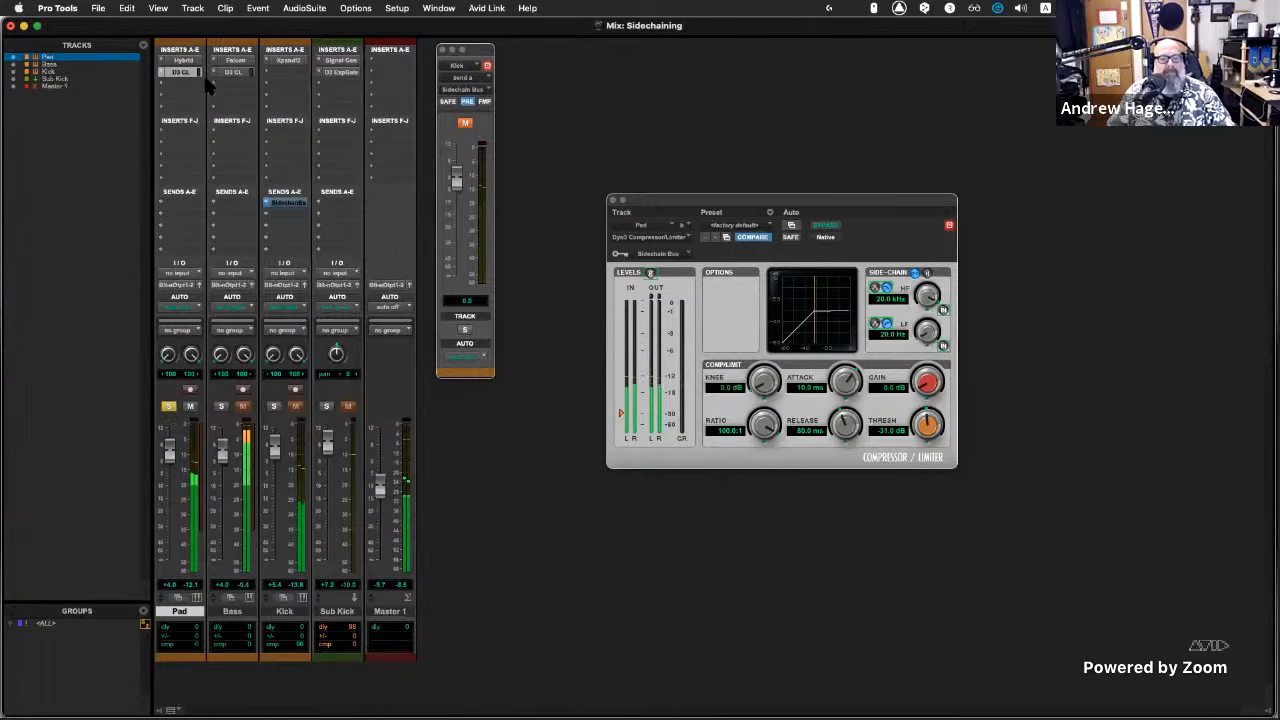
- Remove the Compressor/Limiter from the Pad track's inserts and open the Bass track's Compressor/Limiter
{"action": "left_click", "coordinate": [168, 84]}
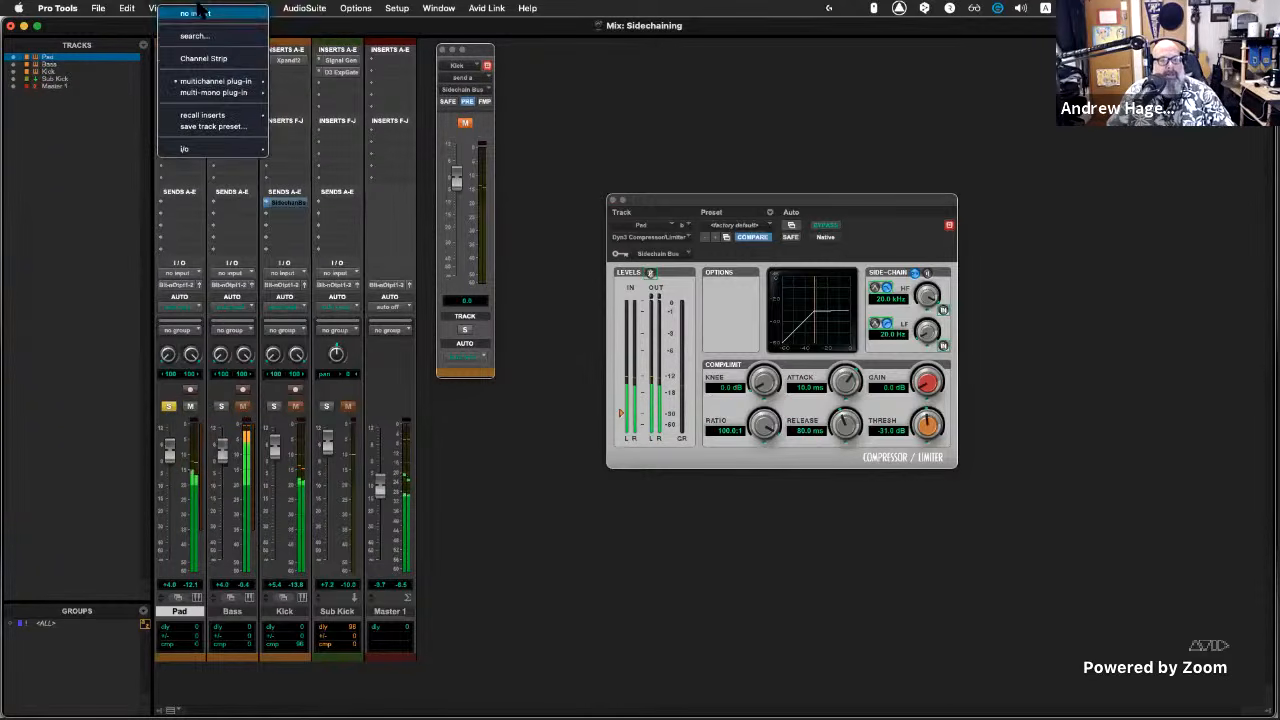
{"action": "left_click", "coordinate": [195, 13]}
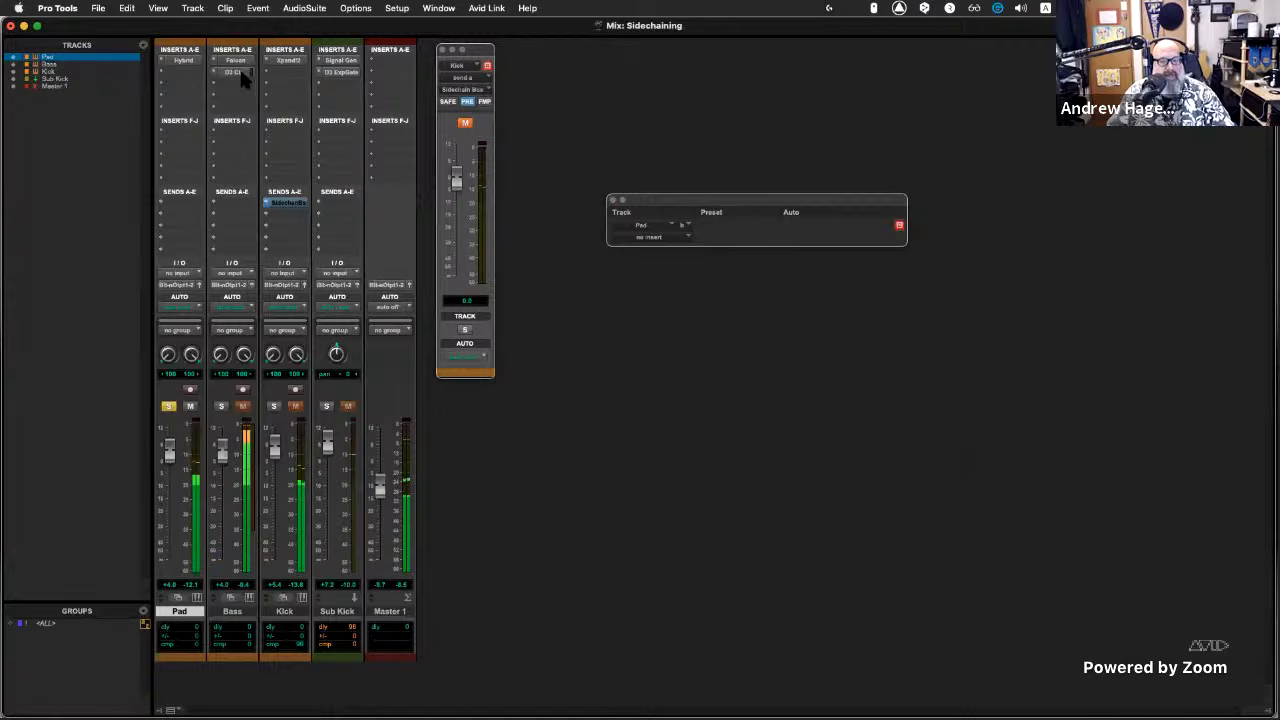
{"action": "left_click", "coordinate": [240, 74]}
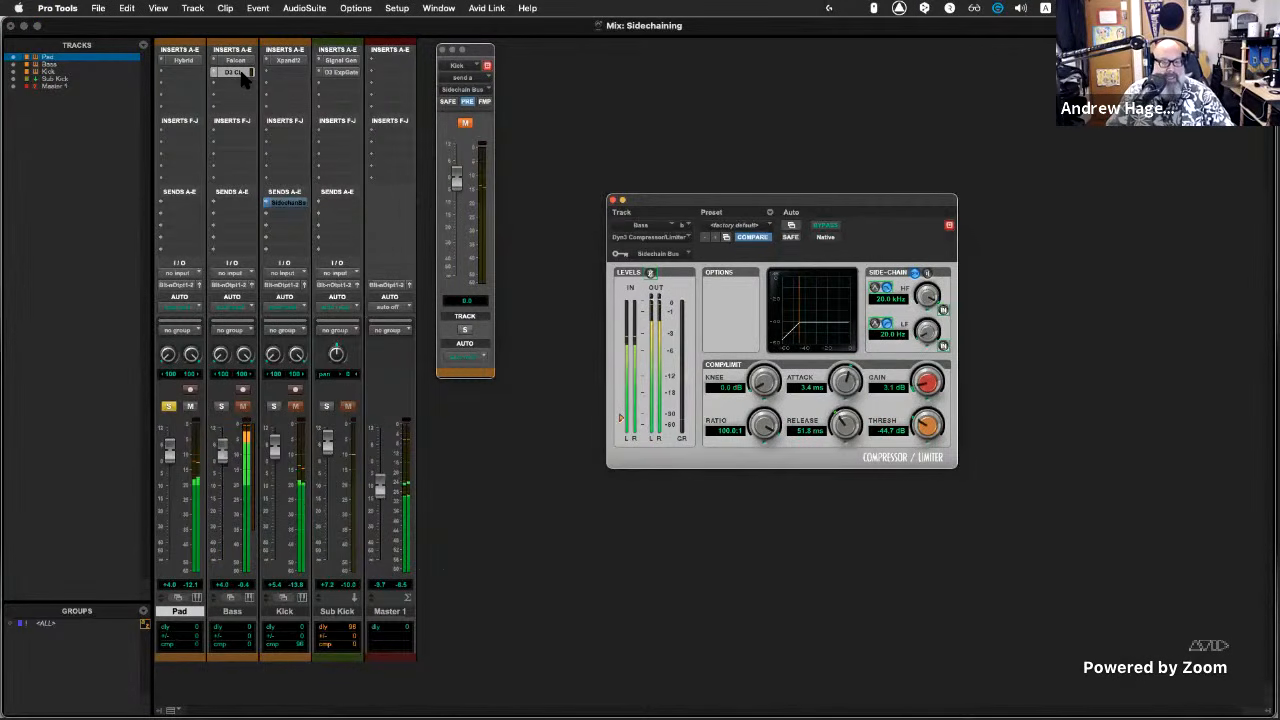
- Copy the Bass track's Compressor/Limiter to the Pad track's inserts and unmute the Kick's Sidechain Bus send
{"action": "left_click_drag", "start_coordinate": [240, 76], "coordinate": [183, 80]}
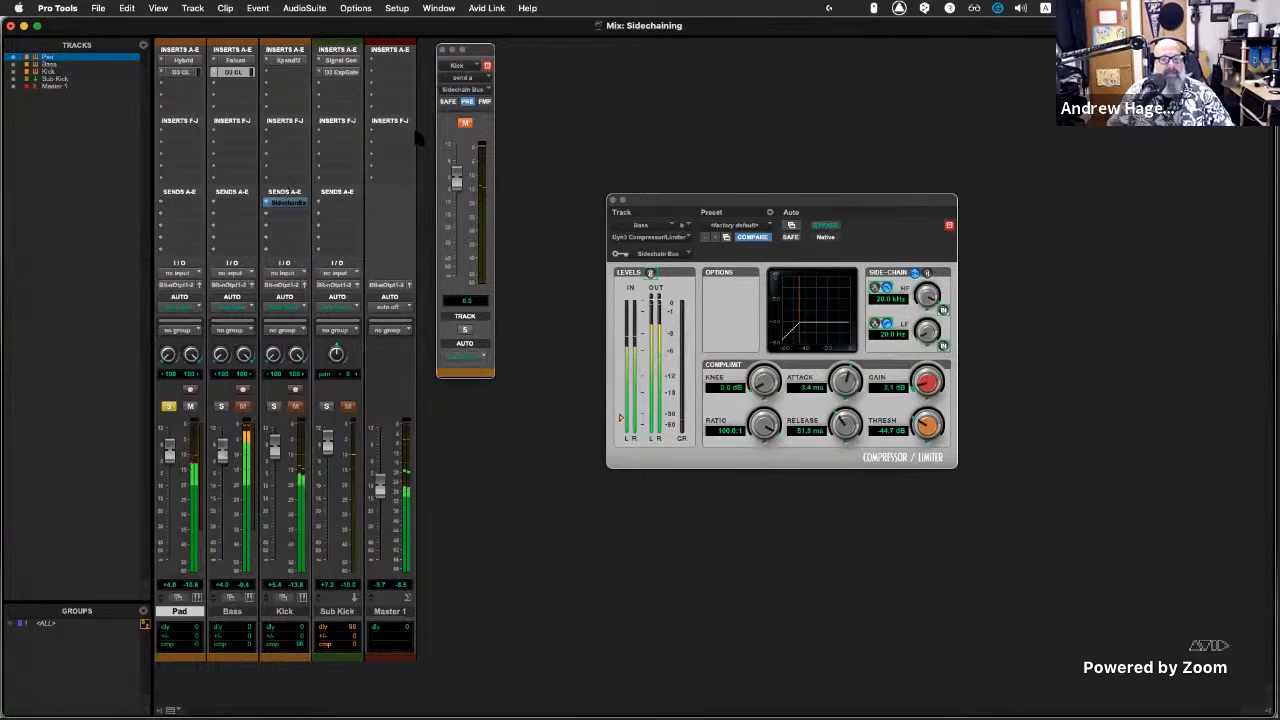
{"action": "left_click", "coordinate": [465, 123]}
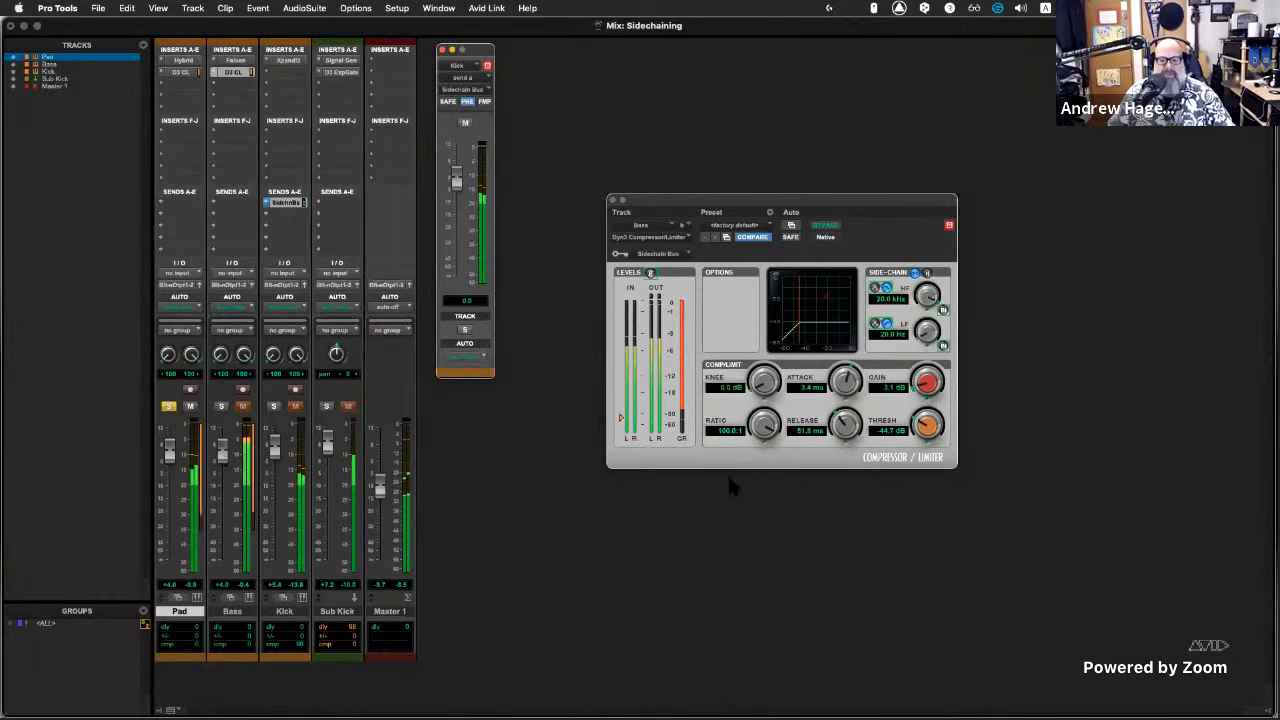
- Set the Bass compressor's attack to 2.4 ms, threshold to -45.0 dB and release to 1.0 s while the Pad plays soloed
{"action": "left_click_drag", "start_coordinate": [924, 427], "coordinate": [929, 423]}
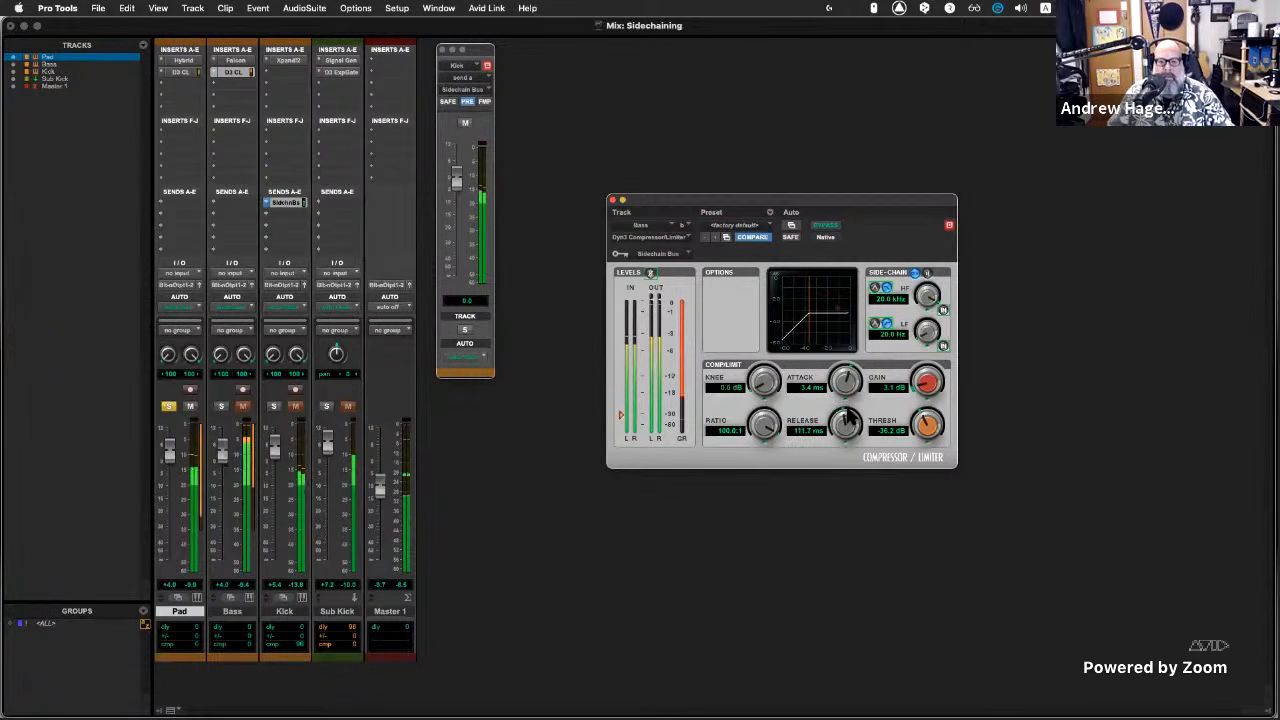
{"action": "mouse_move", "coordinate": [848, 418]}
{"action": "left_mouse_down"}
{"action": "mouse_move", "coordinate": [845, 389]}
{"action": "mouse_move", "coordinate": [850, 418]}
{"action": "left_mouse_up"}
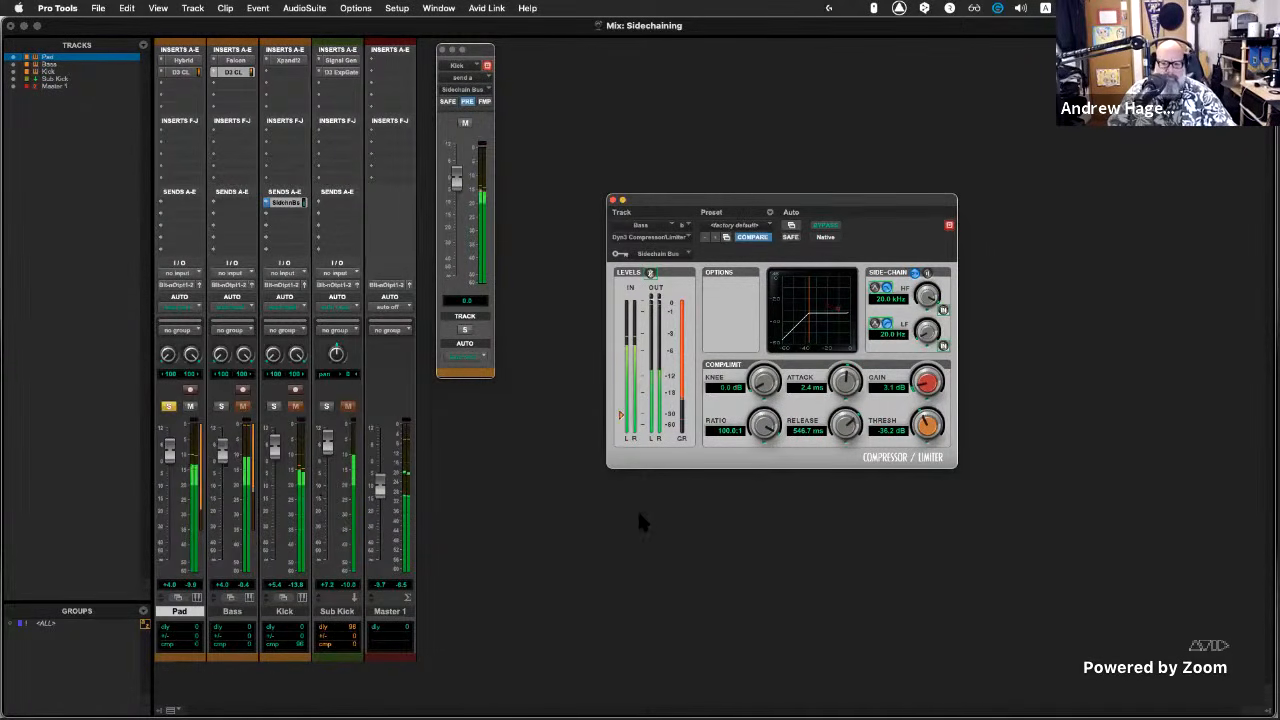
{"action": "mouse_move", "coordinate": [928, 432]}
{"action": "left_mouse_down"}
{"action": "mouse_move", "coordinate": [950, 370]}
{"action": "mouse_move", "coordinate": [925, 428]}
{"action": "left_mouse_up"}
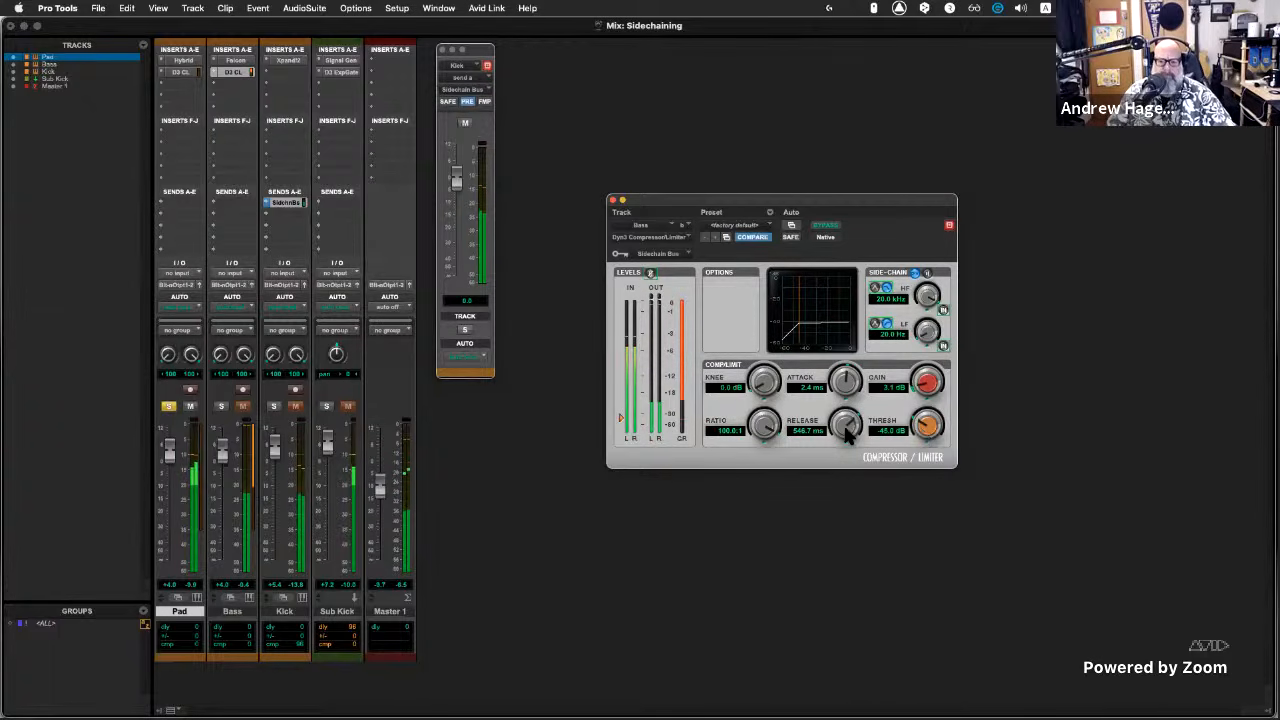
{"action": "left_click_drag", "start_coordinate": [846, 428], "coordinate": [847, 423]}
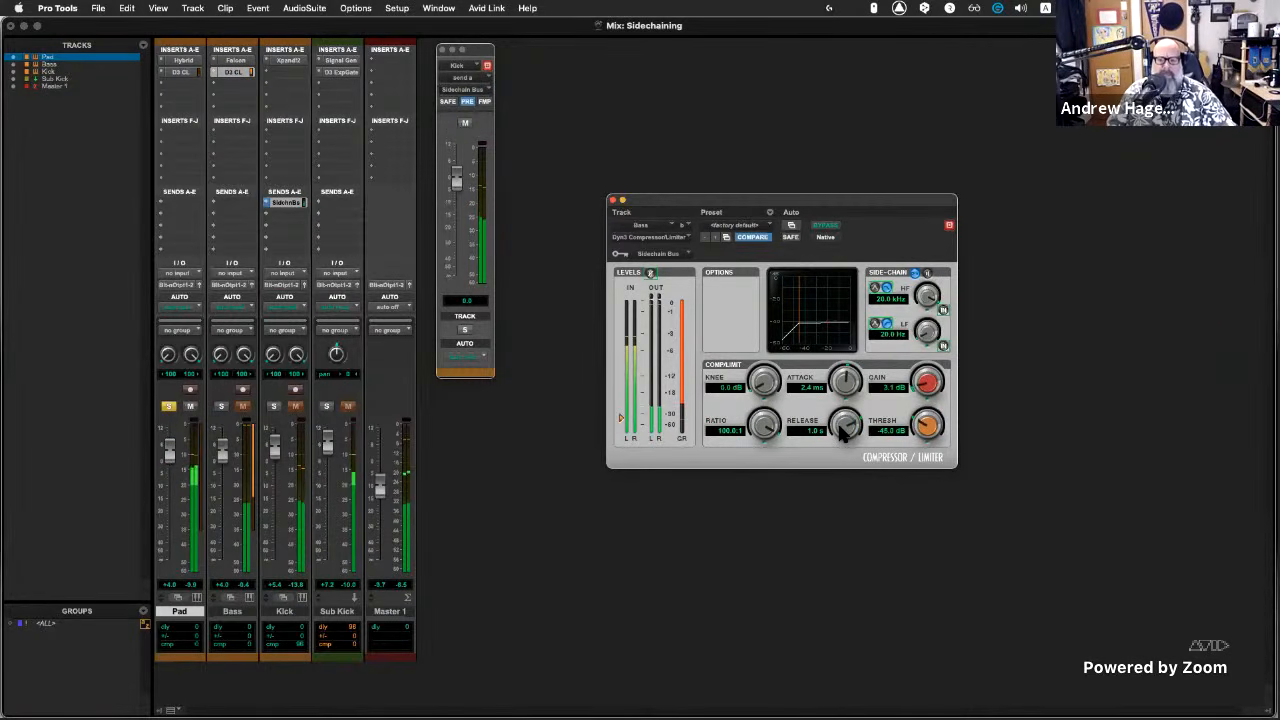
- Unsolo the Pad and set the faders to Sub Kick -21.0, Bass +12.0, Pad -1.7, Master 1 -0.4 and Kick -2.2 dB
{"action": "left_click", "coordinate": [168, 406]}
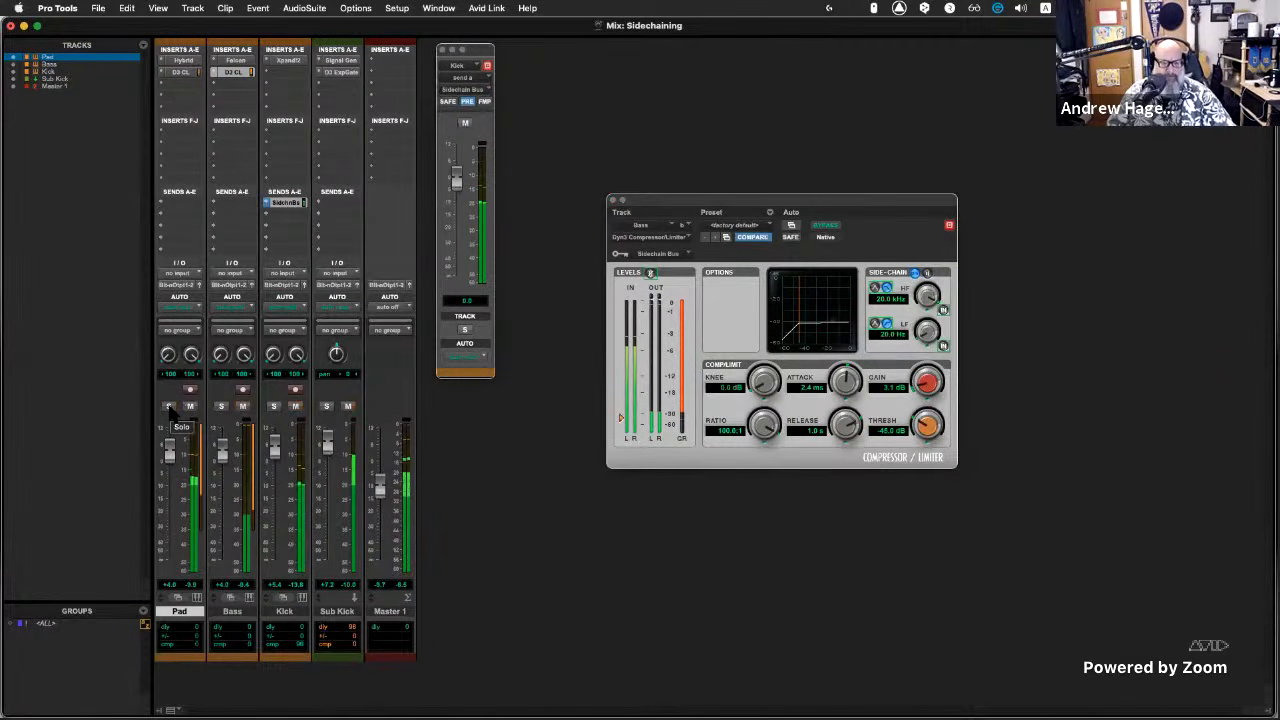
{"action": "mouse_move", "coordinate": [383, 488]}
{"action": "left_mouse_down"}
{"action": "mouse_move", "coordinate": [381, 514]}
{"action": "mouse_move", "coordinate": [380, 497]}
{"action": "left_mouse_up"}
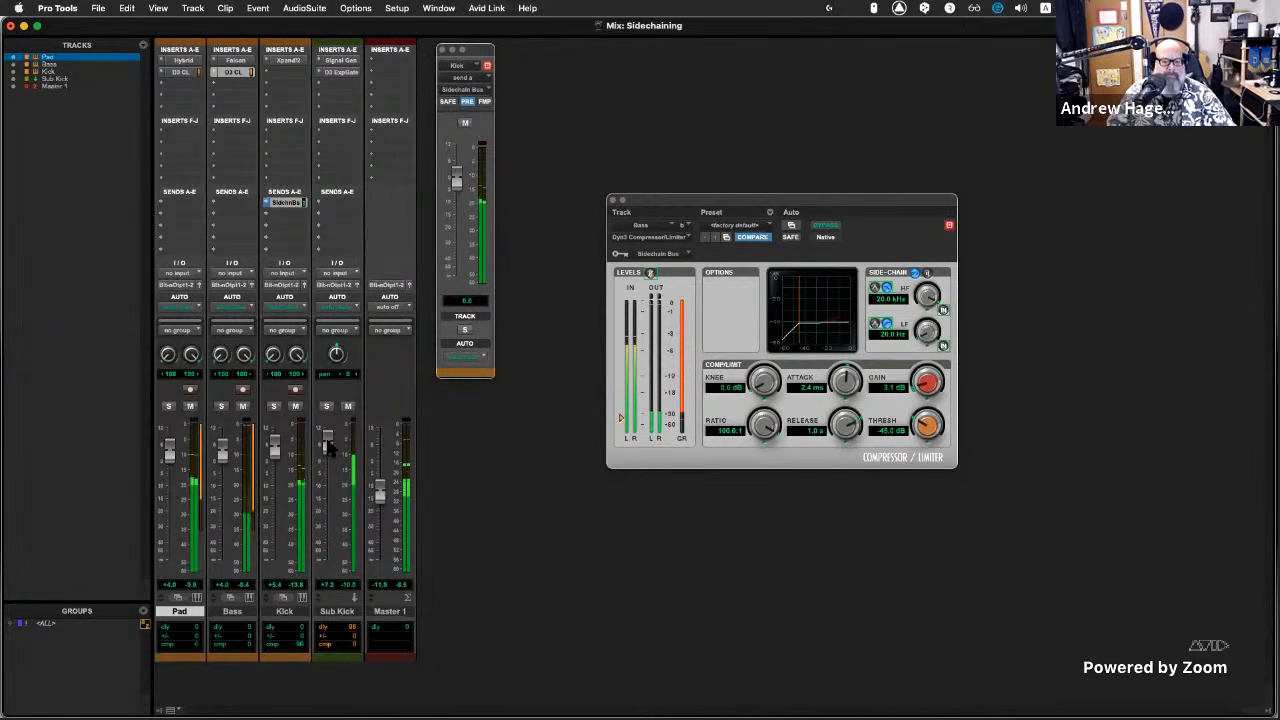
{"action": "left_click_drag", "start_coordinate": [327, 447], "coordinate": [326, 504]}
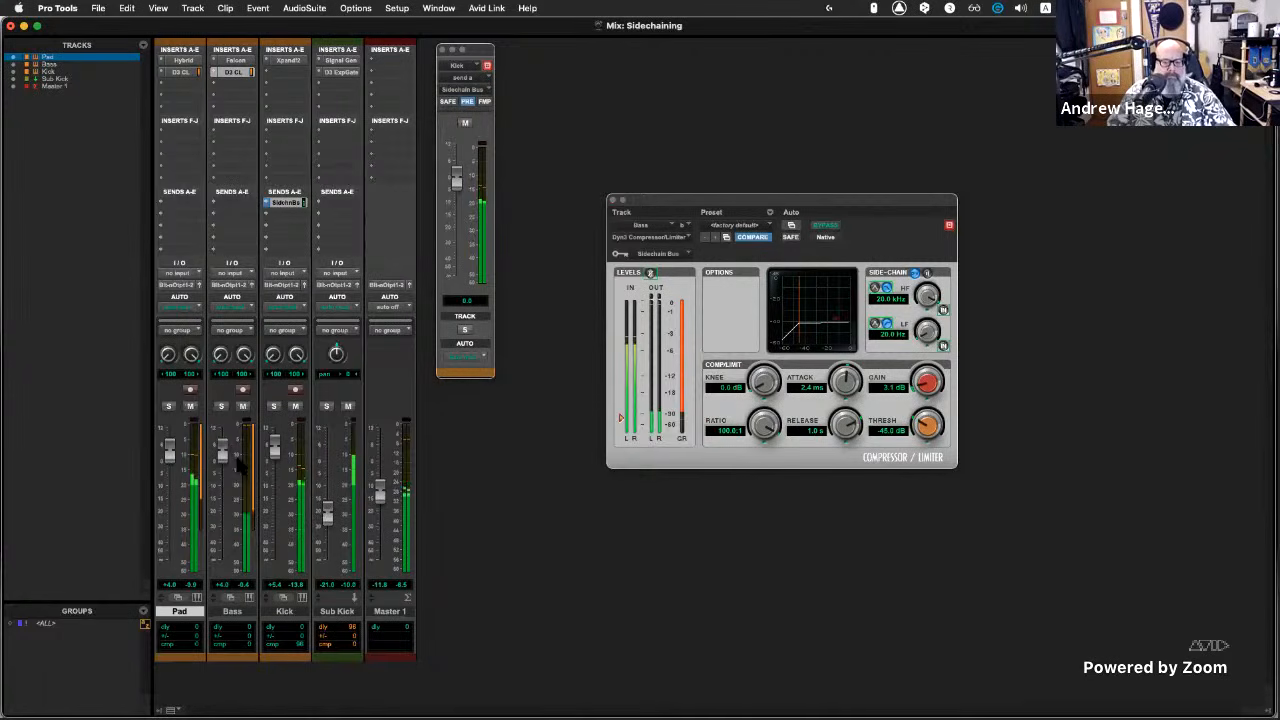
{"action": "left_click_drag", "start_coordinate": [225, 462], "coordinate": [171, 472]}
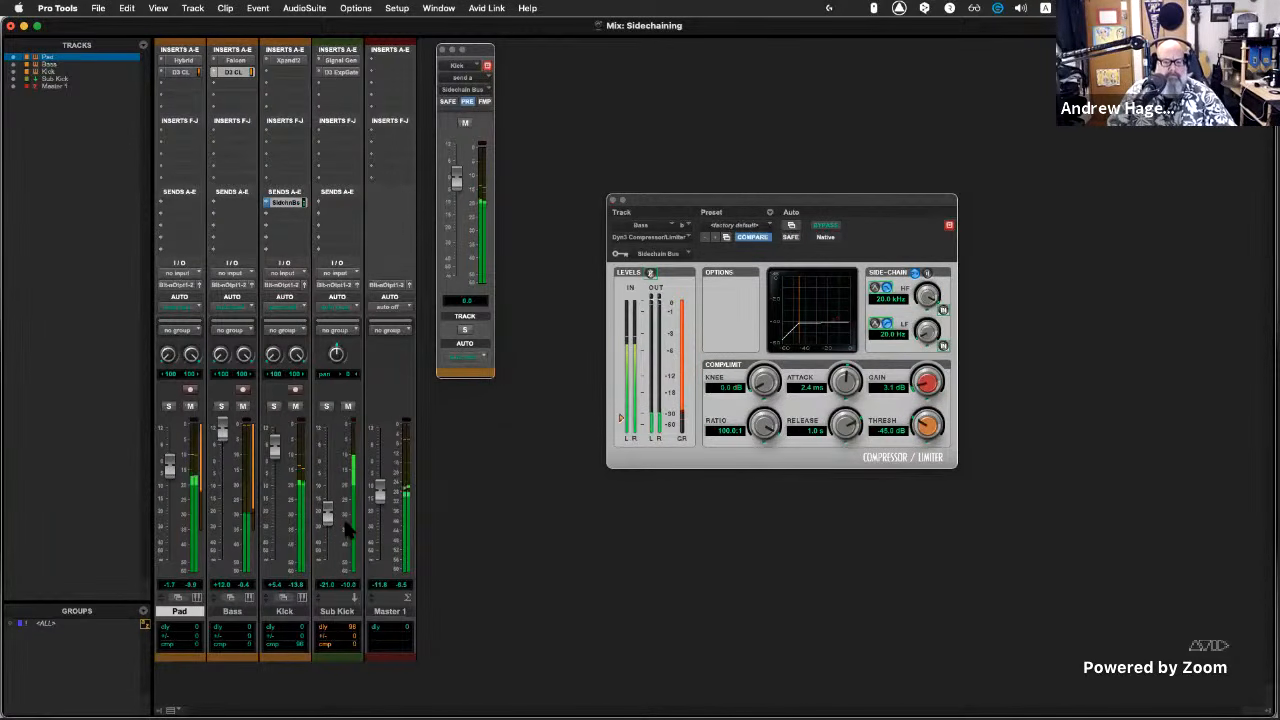
{"action": "left_click_drag", "start_coordinate": [380, 492], "coordinate": [380, 458]}
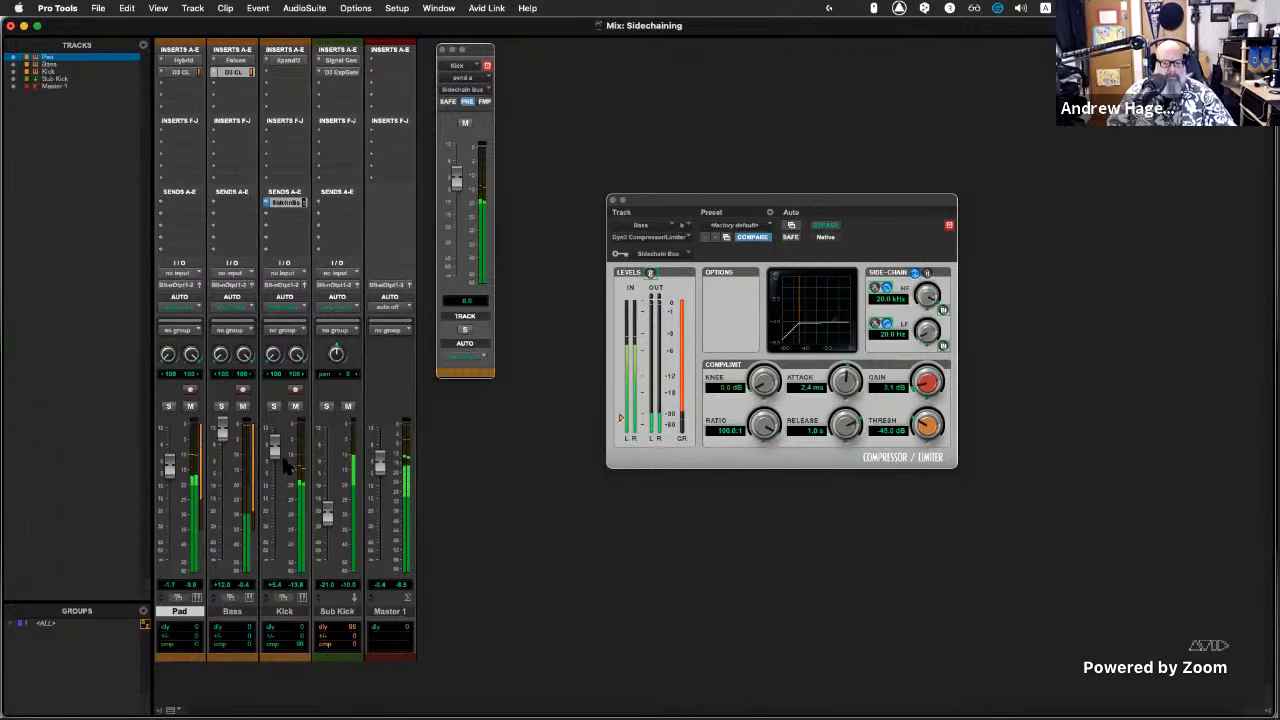
{"action": "left_click_drag", "start_coordinate": [274, 445], "coordinate": [278, 477]}
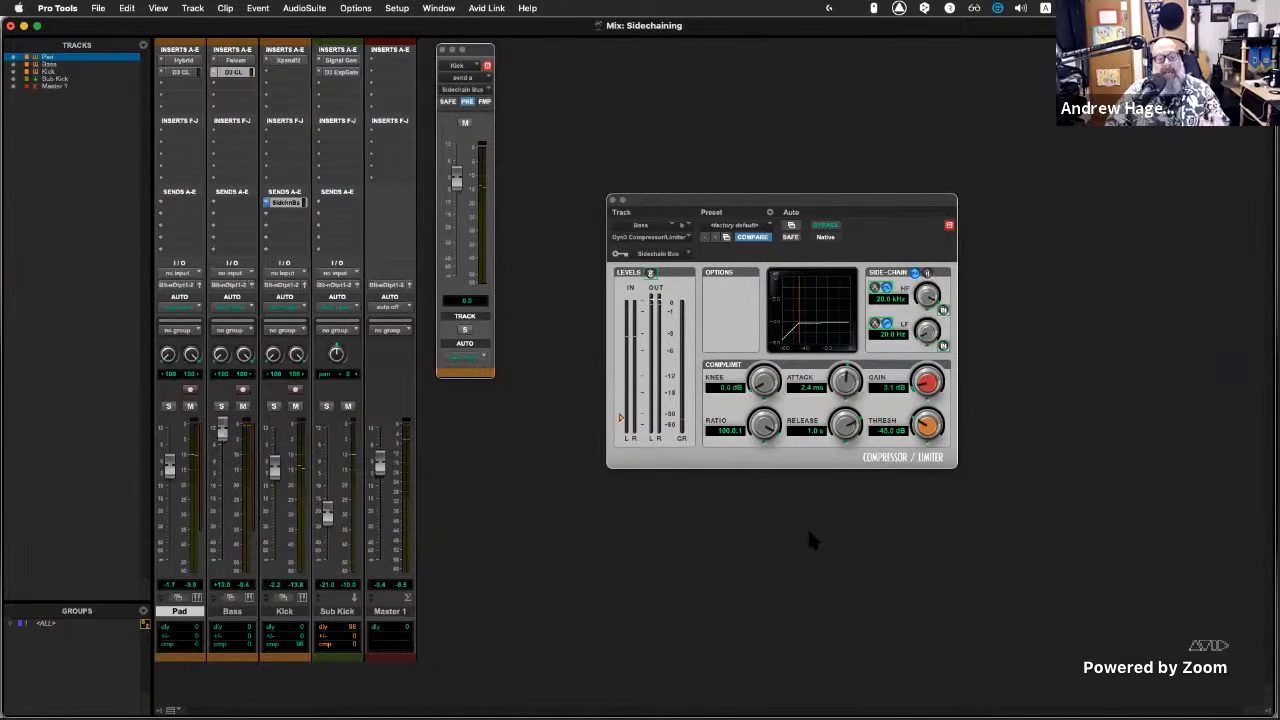
- Open the Signal Generator inserted on the Sub Kick track
{"action": "left_click", "coordinate": [340, 62]}
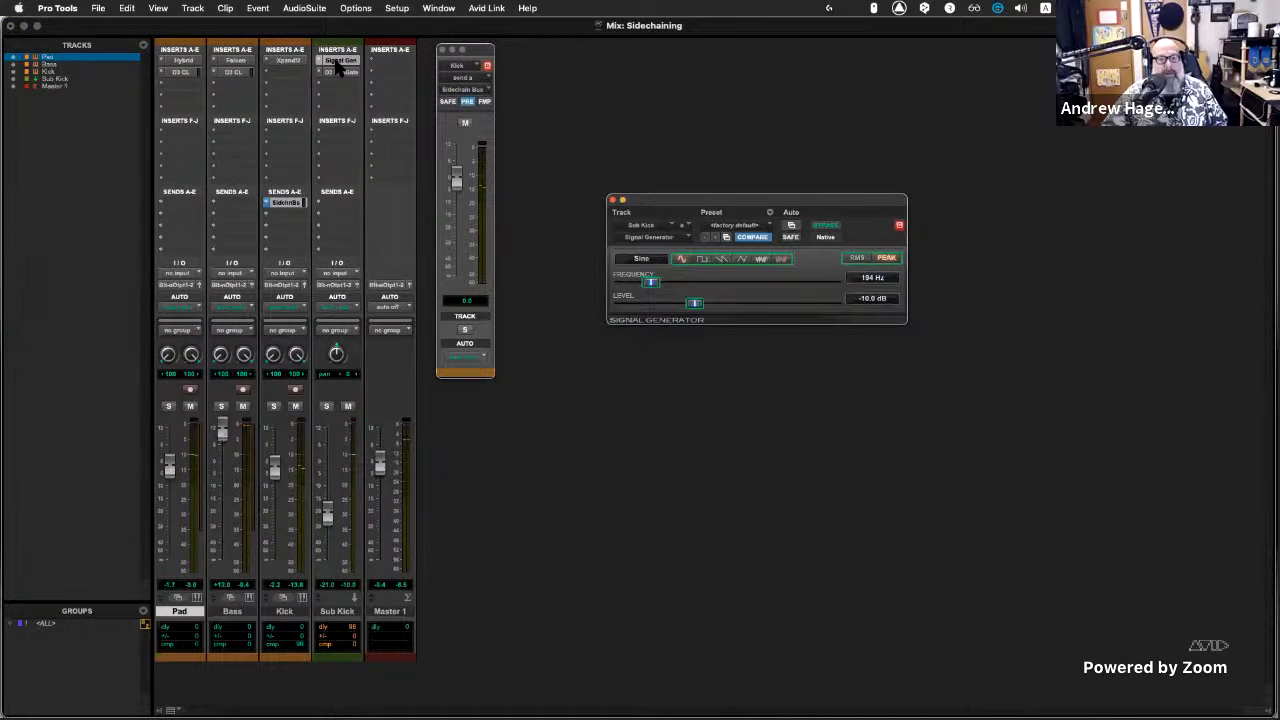